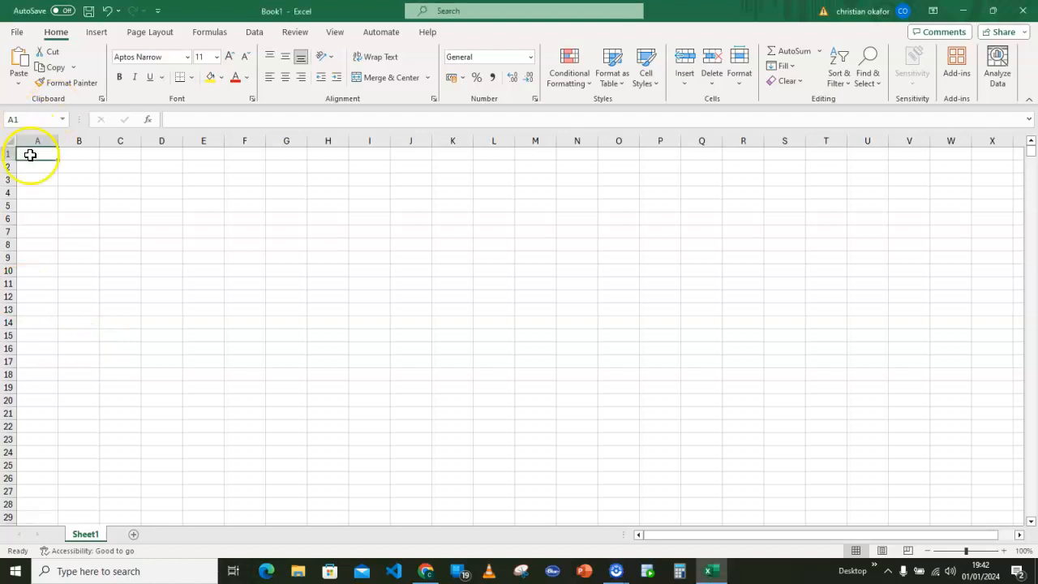
# - Enter 1 in cell A1 and fill A1:A20 with a linear column series using a step value of 1
pyautogui.write('1')
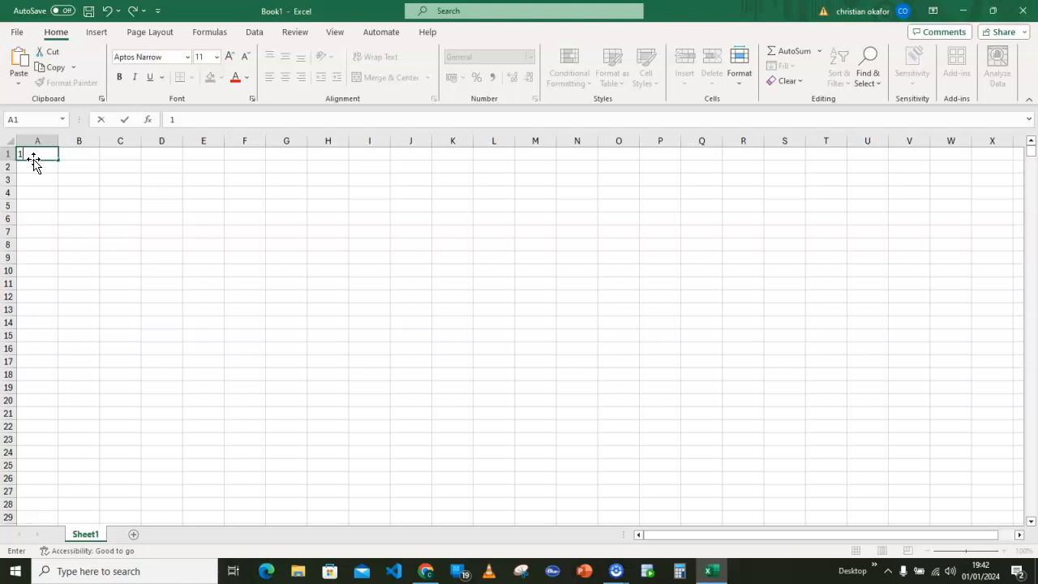
pyautogui.click(28, 155)
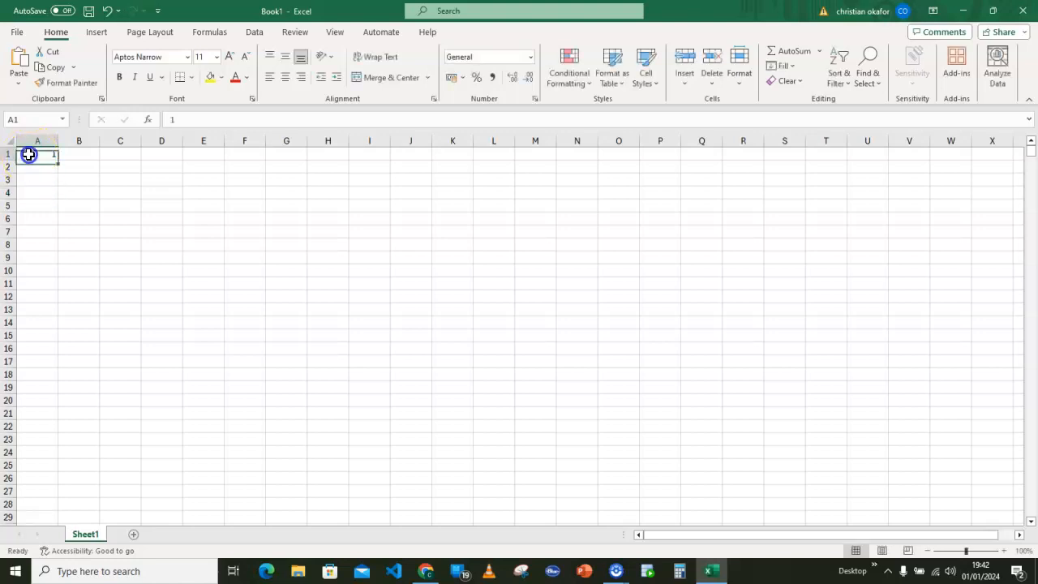
pyautogui.moveTo(29, 154)
pyautogui.mouseDown()
pyautogui.moveTo(65, 322)
pyautogui.moveTo(46, 406)
pyautogui.mouseUp()
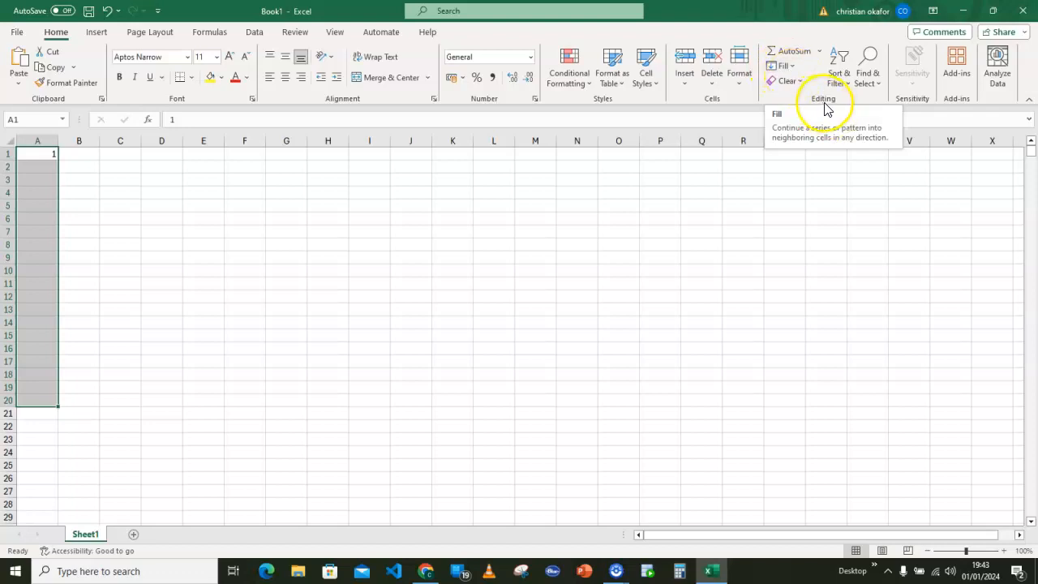
pyautogui.click(783, 66)
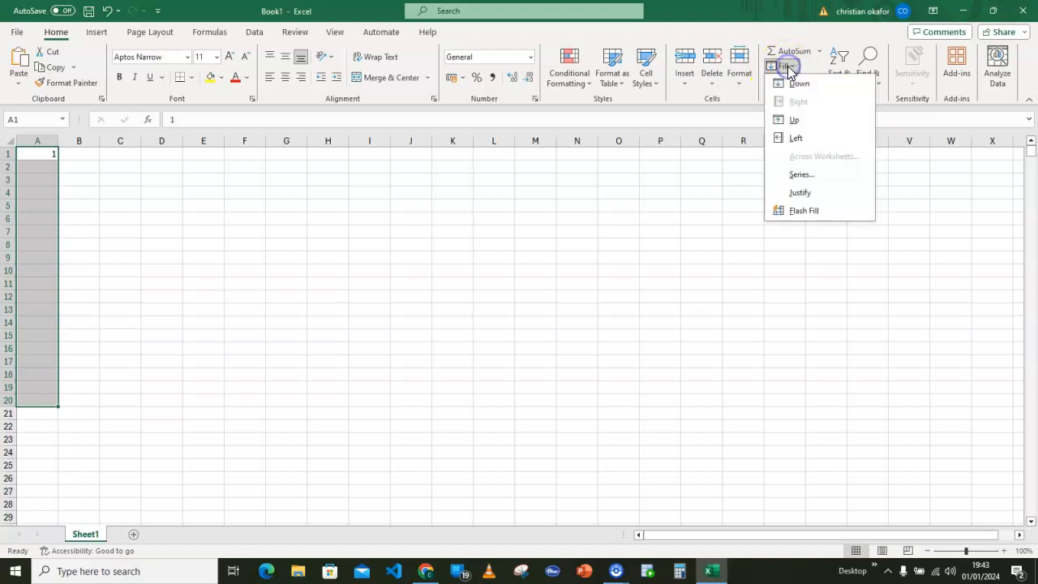
pyautogui.click(801, 174)
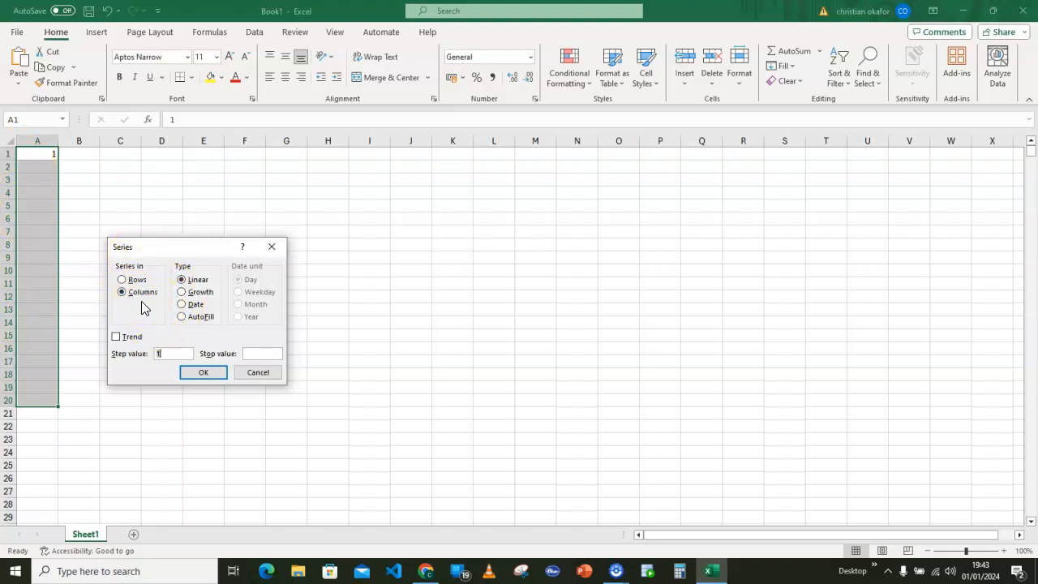
pyautogui.click(170, 356)
pyautogui.click(204, 375)
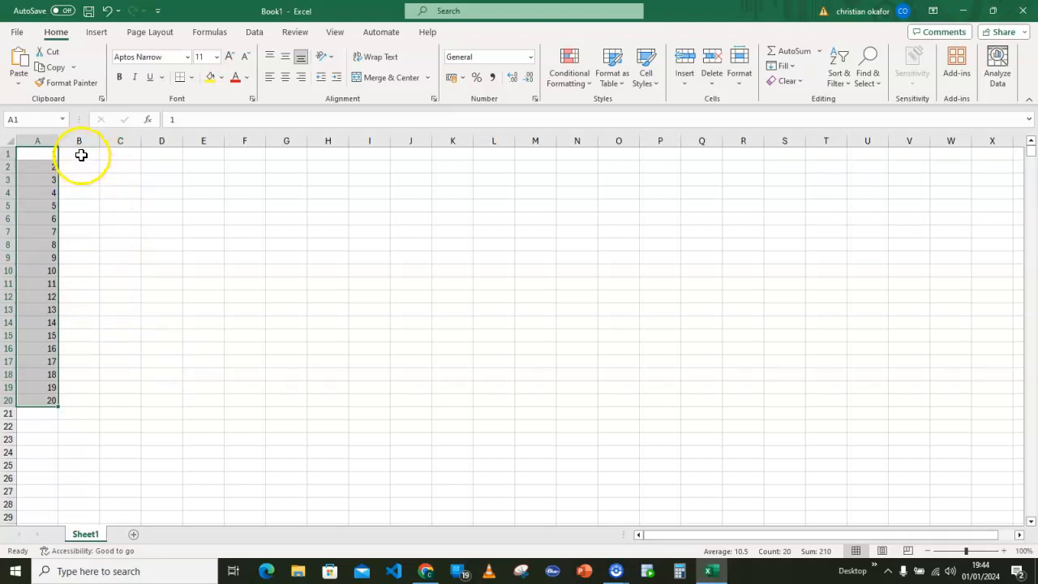
# - Enter 1 in cell B1 as the starting number of a second series, keeping B1 selected
pyautogui.click(81, 154)
pyautogui.write('1')
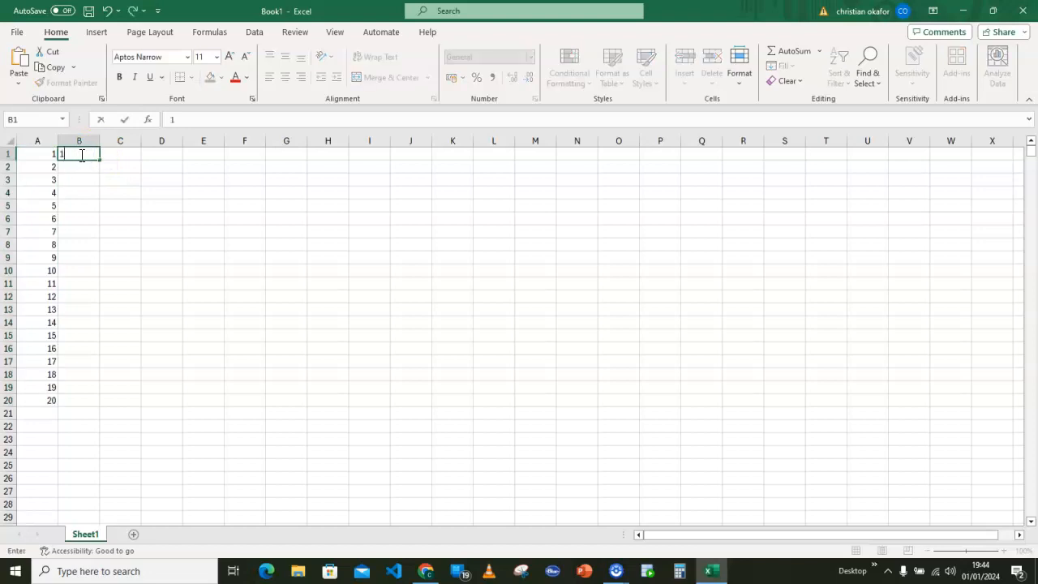
pyautogui.click(121, 202)
pyautogui.click(76, 152)
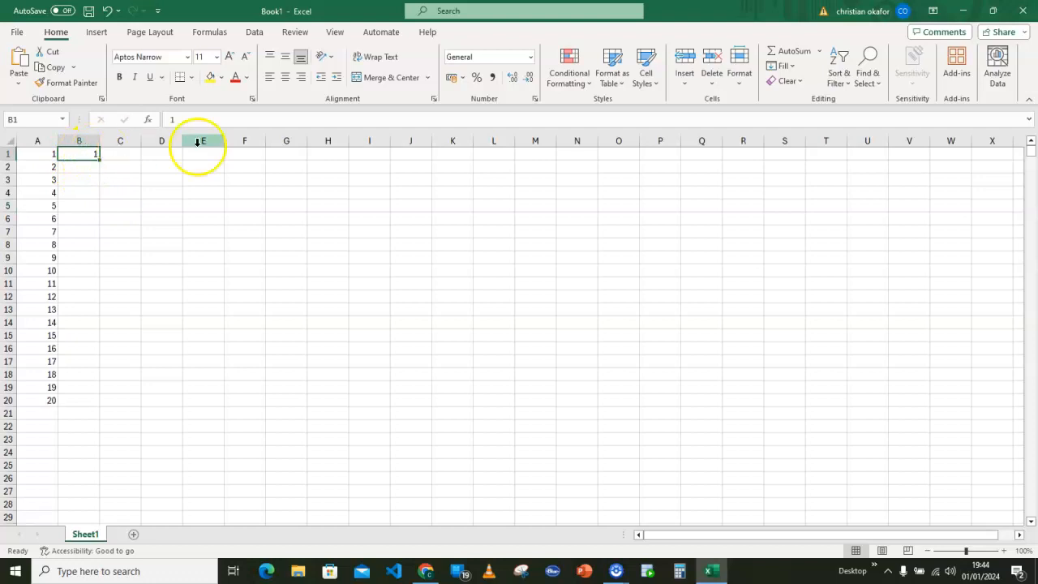
# - Fill a linear series down column B from B1 with step value 1 and stop value 25
pyautogui.click(788, 68)
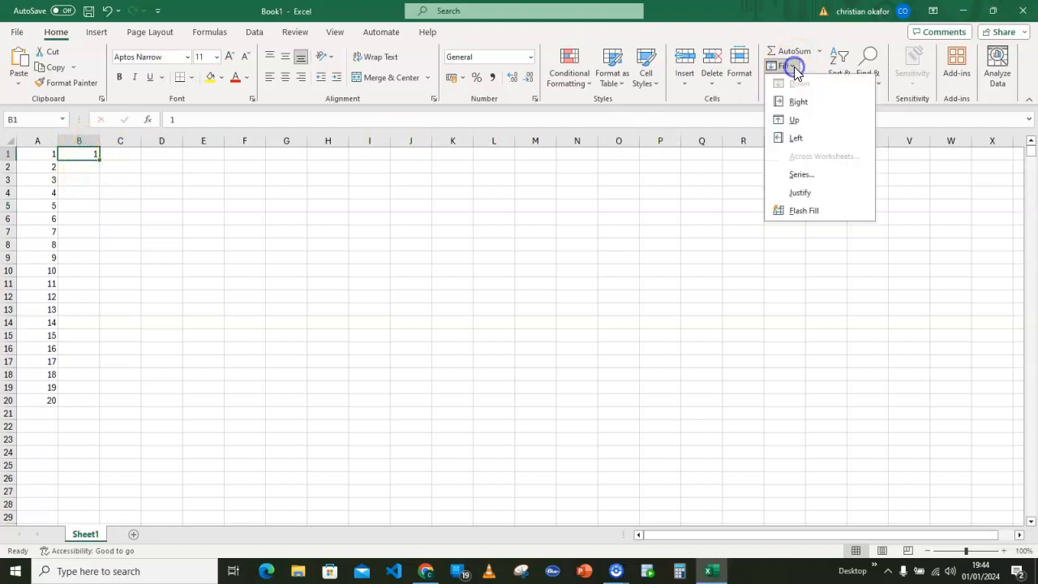
pyautogui.click(800, 175)
pyautogui.moveTo(174, 250); pyautogui.dragTo(225, 207)
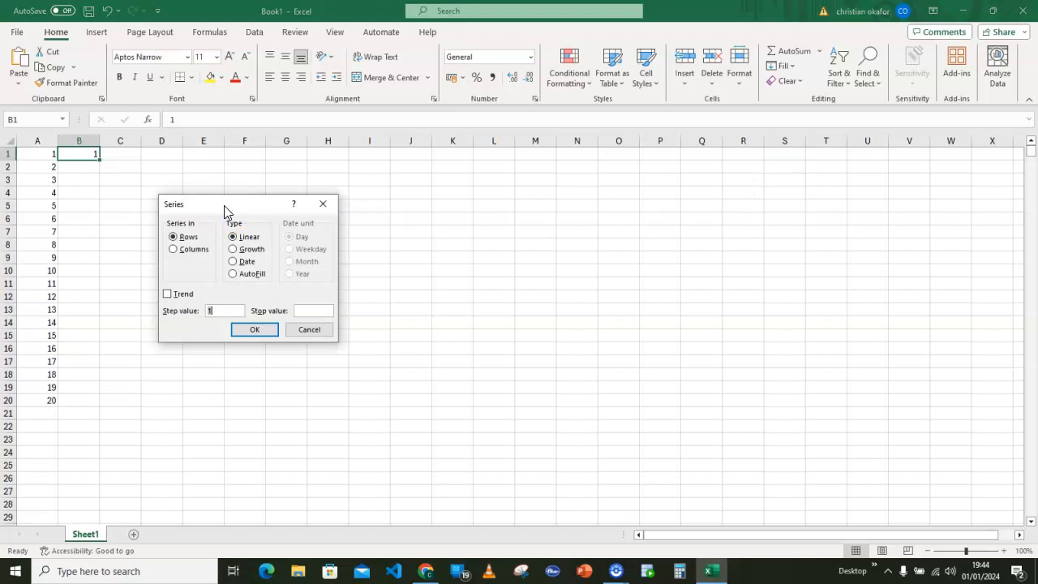
pyautogui.click(219, 213)
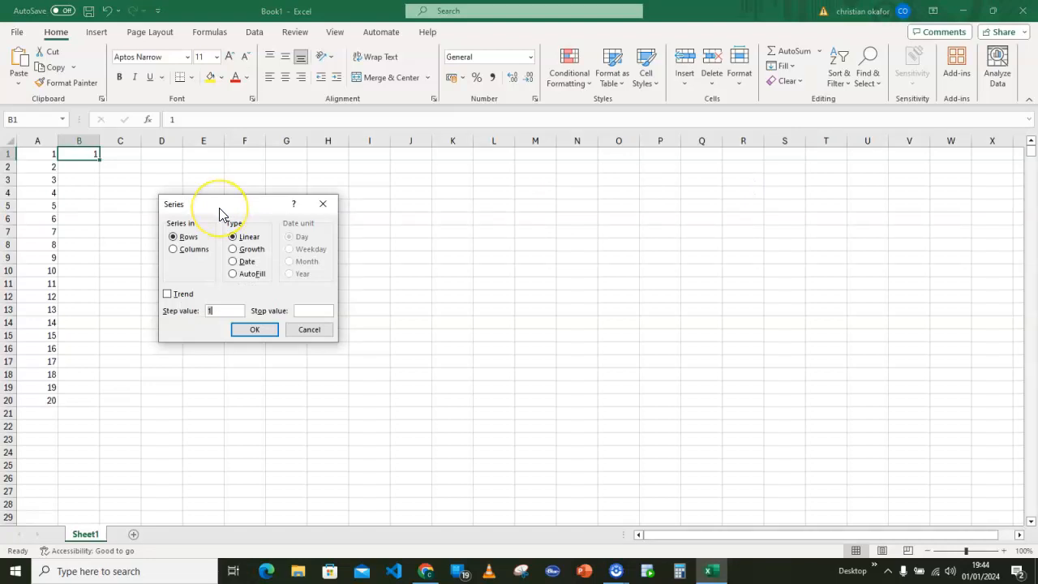
pyautogui.click(184, 241)
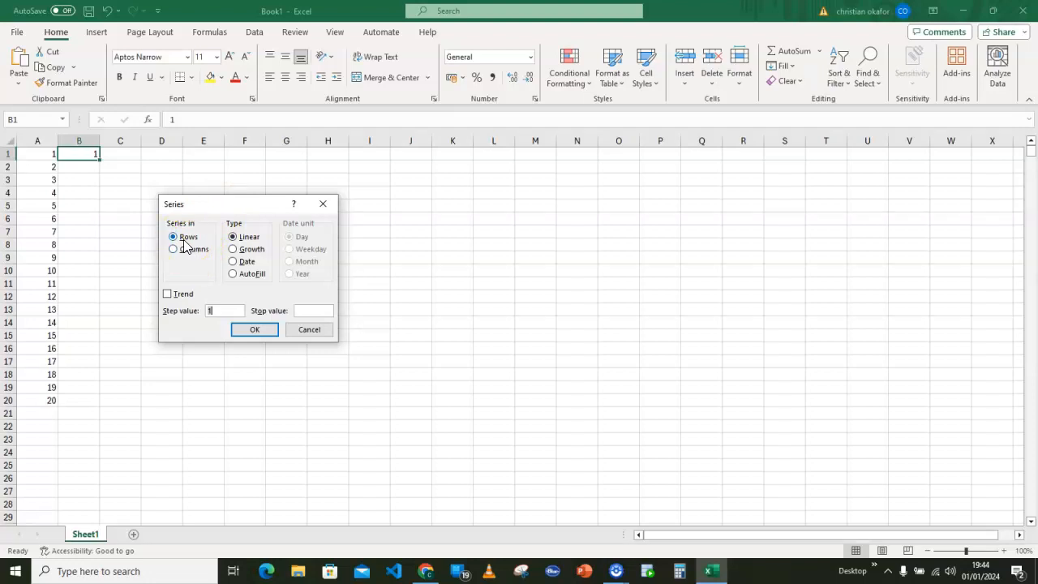
pyautogui.click(172, 238)
pyautogui.click(160, 233)
pyautogui.click(222, 314)
pyautogui.click(309, 313)
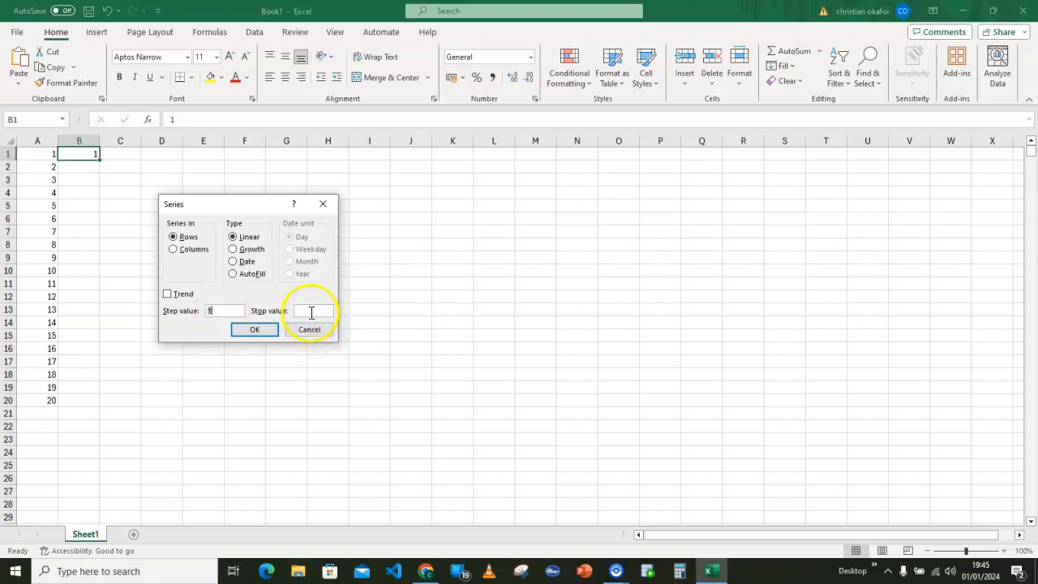
pyautogui.write('25')
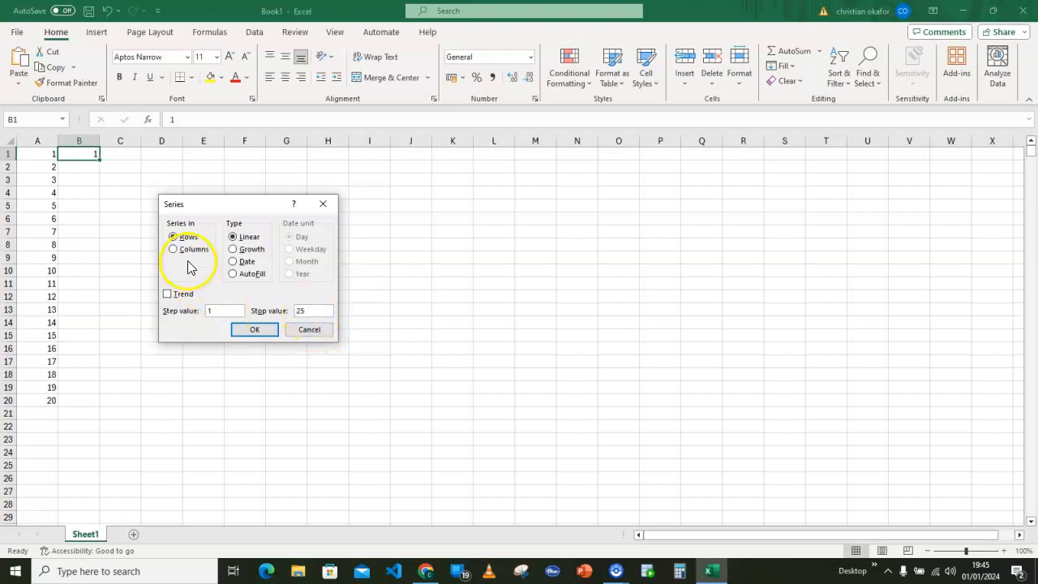
pyautogui.click(191, 249)
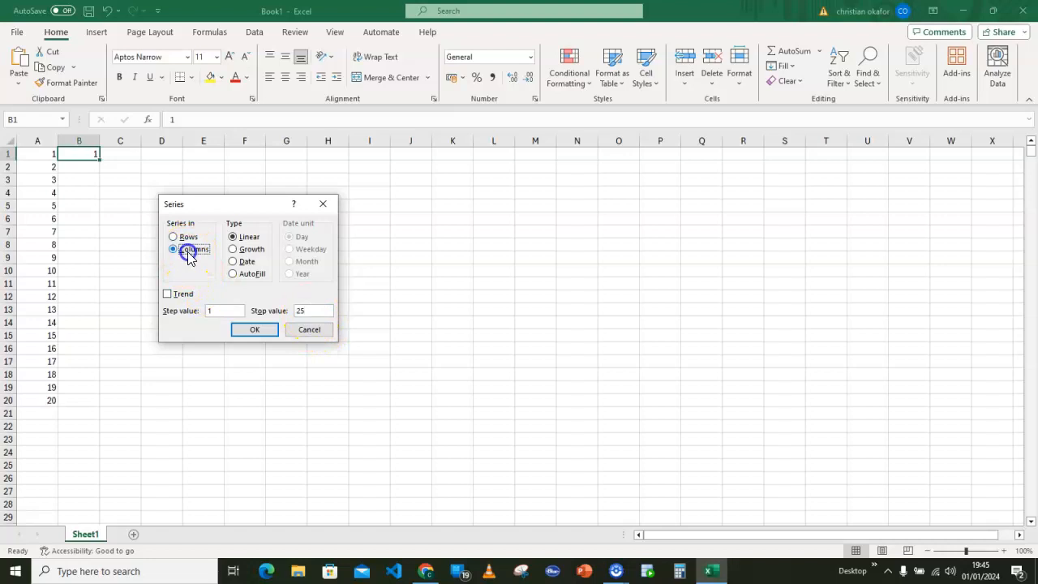
pyautogui.click(258, 331)
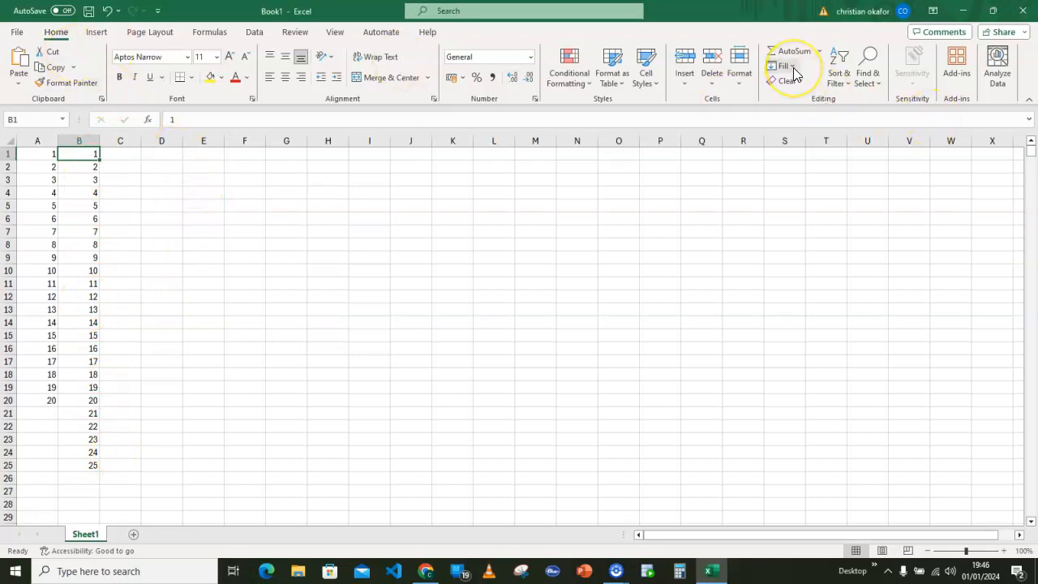
# - Enter 1 in cell D1 as the starting number of another series
pyautogui.doubleClick(161, 154)
pyautogui.write('1')
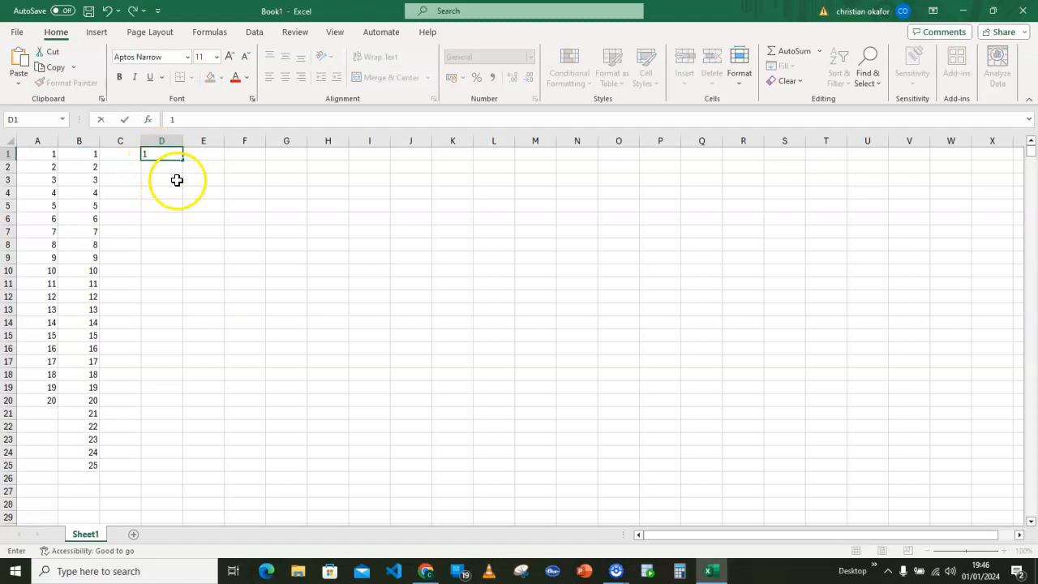
pyautogui.click(247, 220)
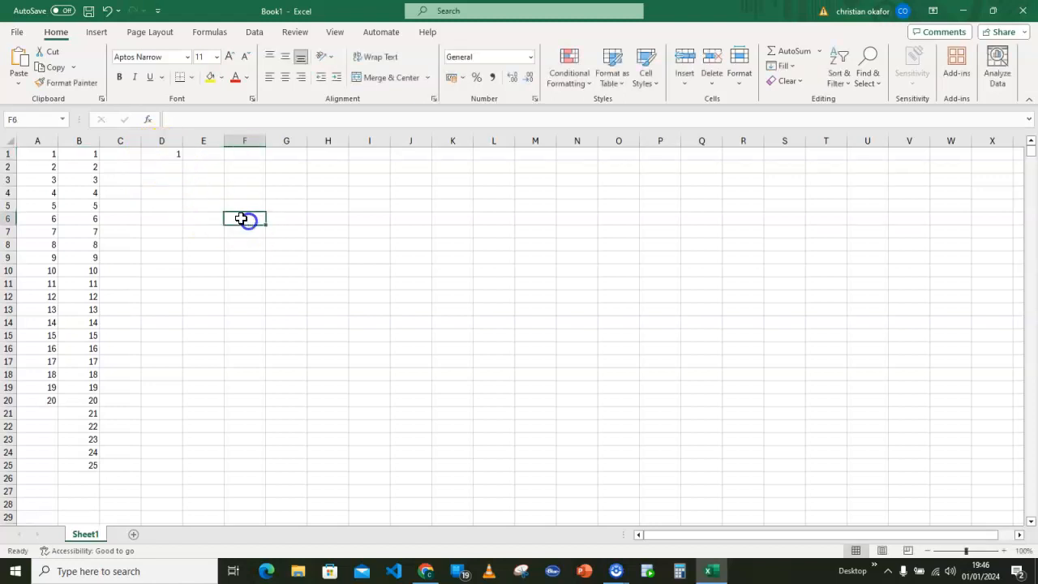
# - Show the on-screen keyboard and use it to fill D1:D13 with a linear column series at step value 1
pyautogui.click(158, 154)
pyautogui.moveTo(153, 154); pyautogui.dragTo(169, 307)
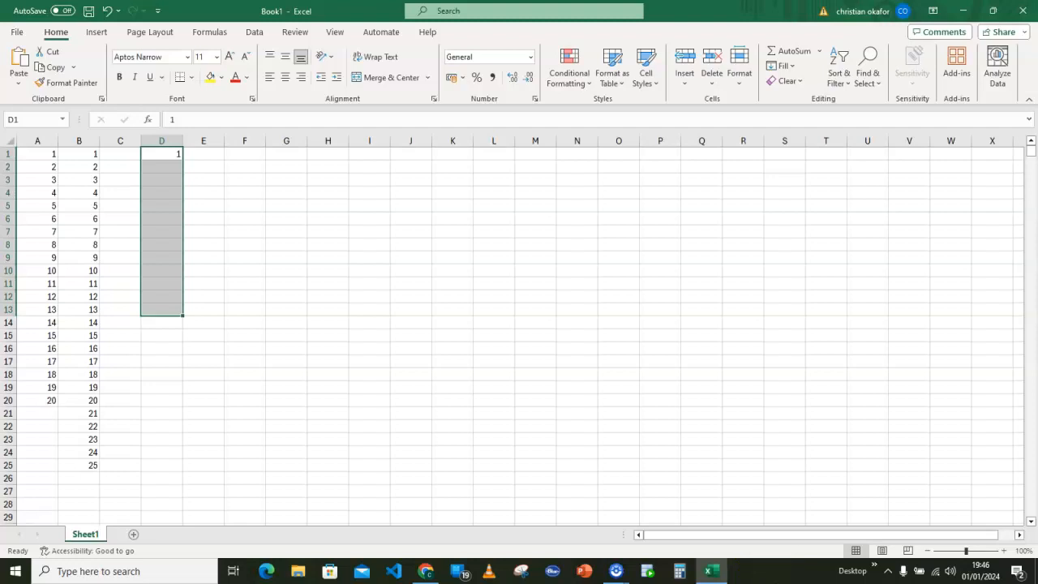
pyautogui.press('ctrl+super+o')
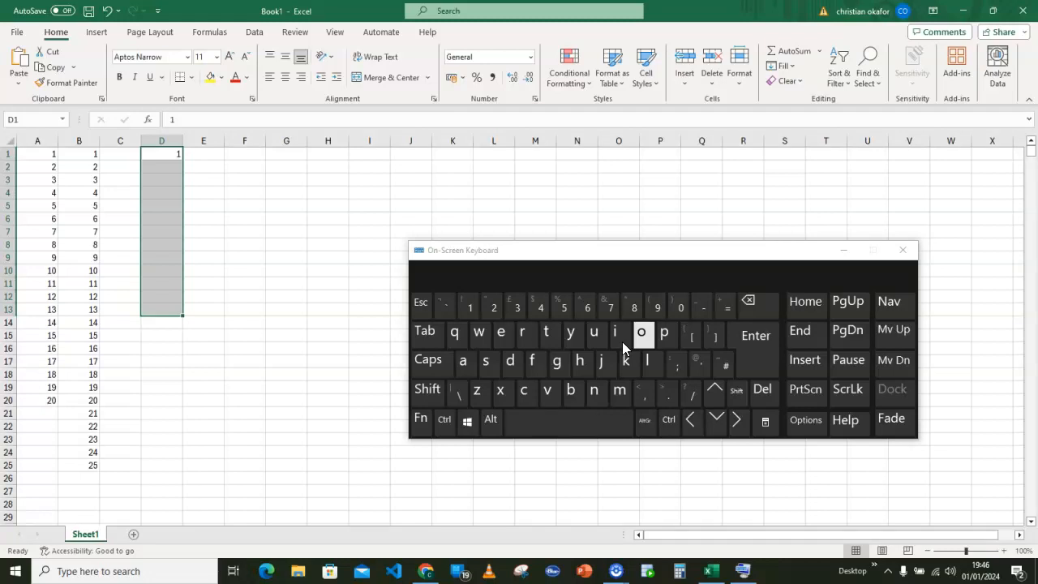
pyautogui.click(490, 420)
pyautogui.click(491, 421)
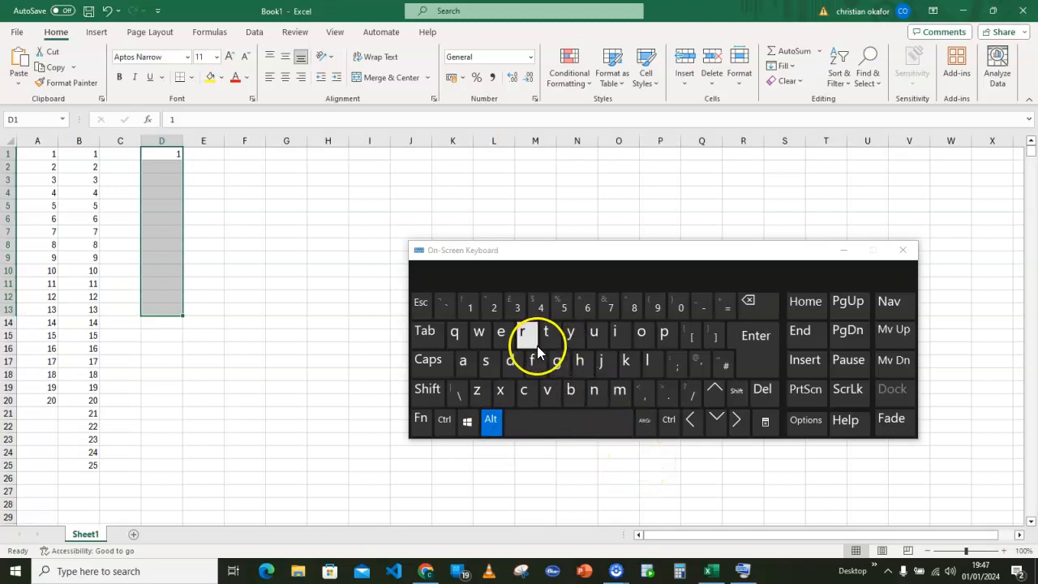
pyautogui.click(502, 333)
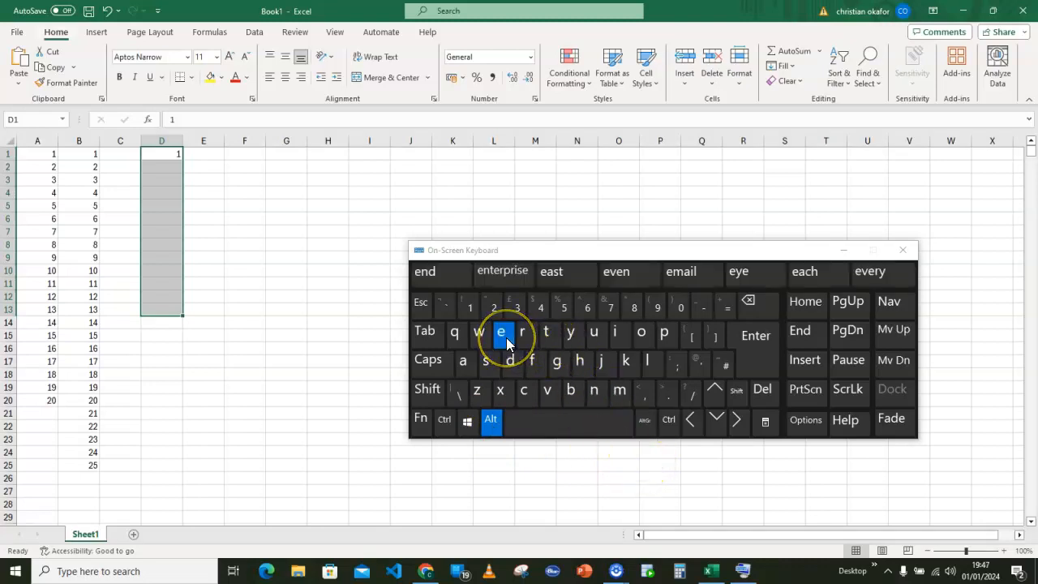
pyautogui.click(619, 334)
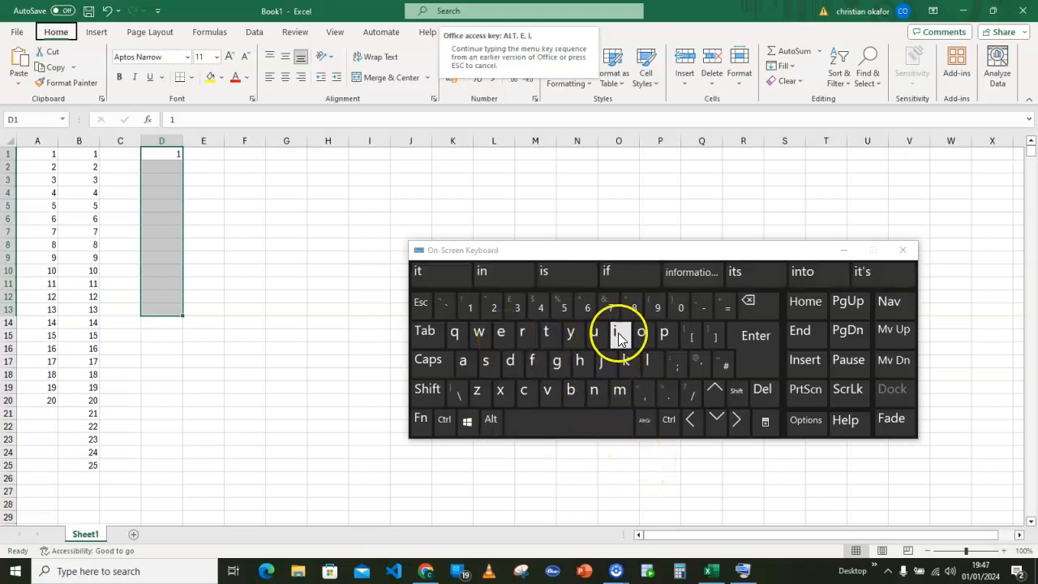
pyautogui.click(486, 360)
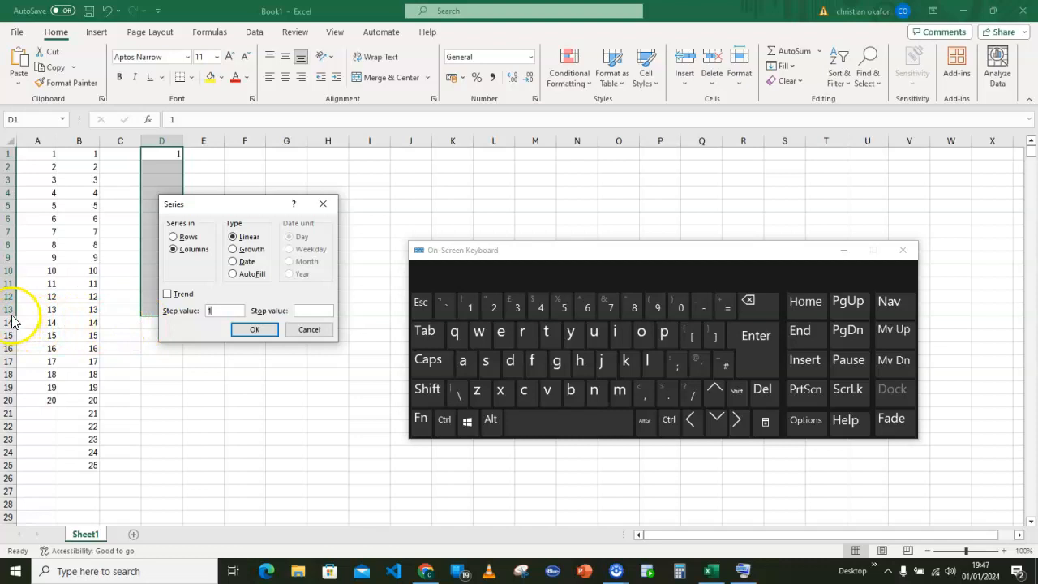
pyautogui.click(255, 329)
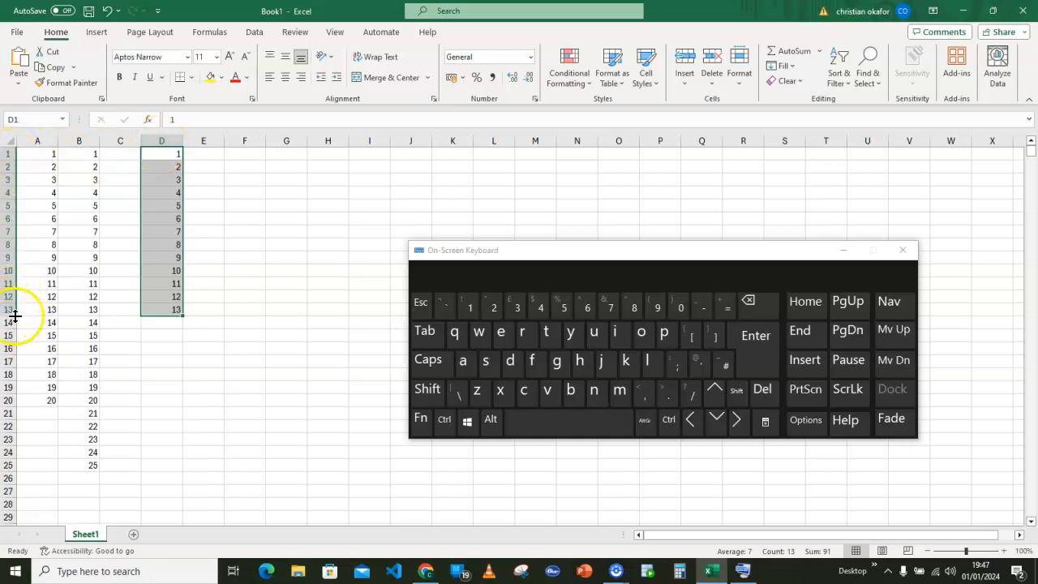
# - Minimize the on-screen keyboard and enter 1011 in cell F1
pyautogui.click(844, 253)
pyautogui.click(844, 253)
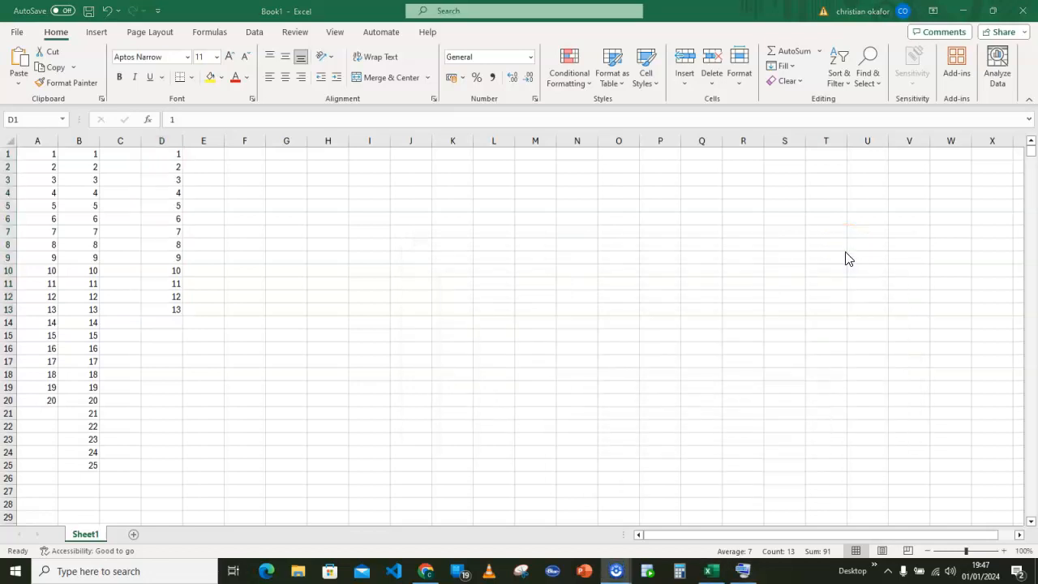
pyautogui.click(250, 158)
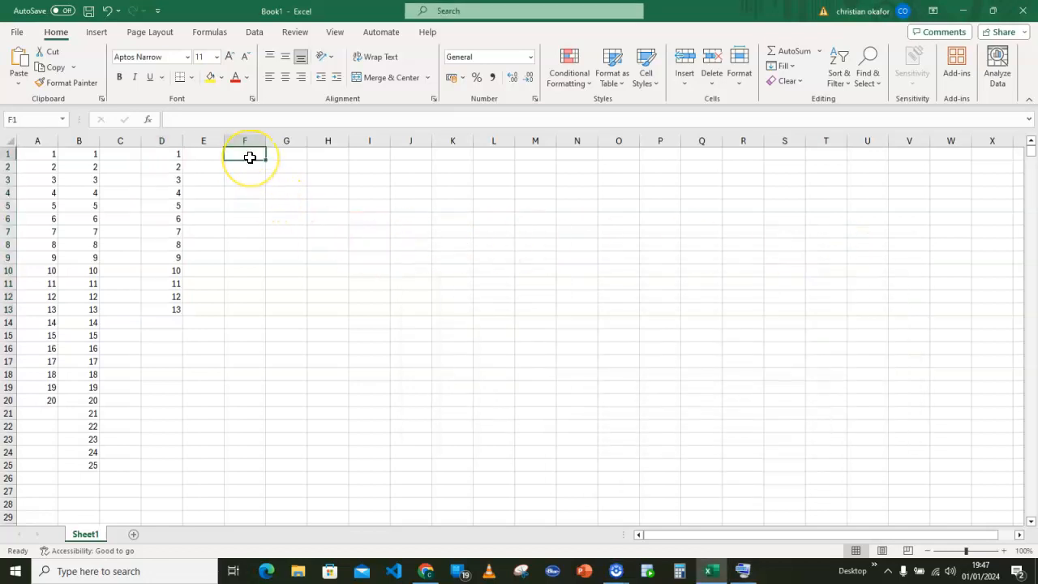
pyautogui.write('1011')
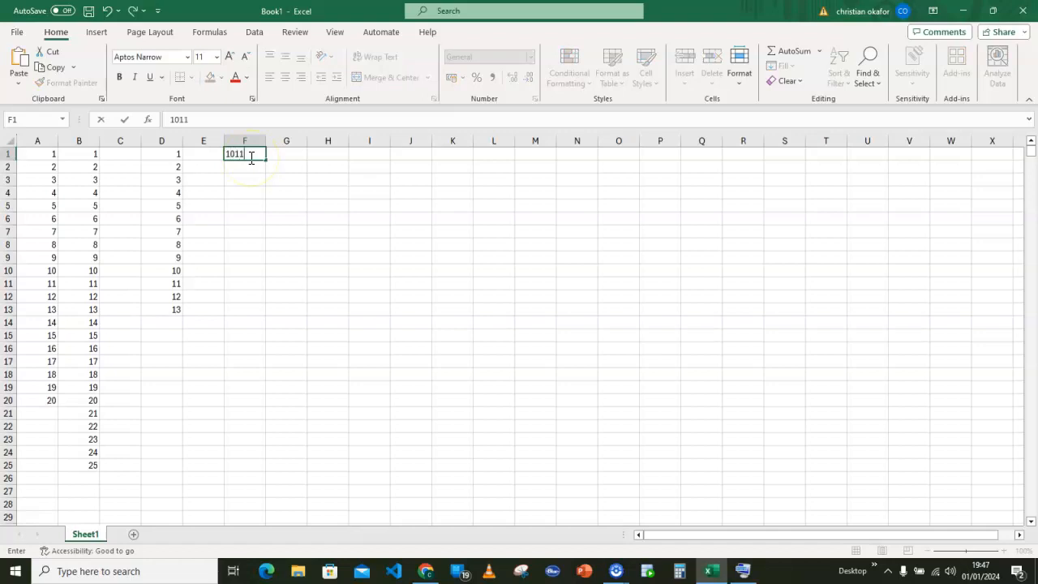
pyautogui.click(328, 193)
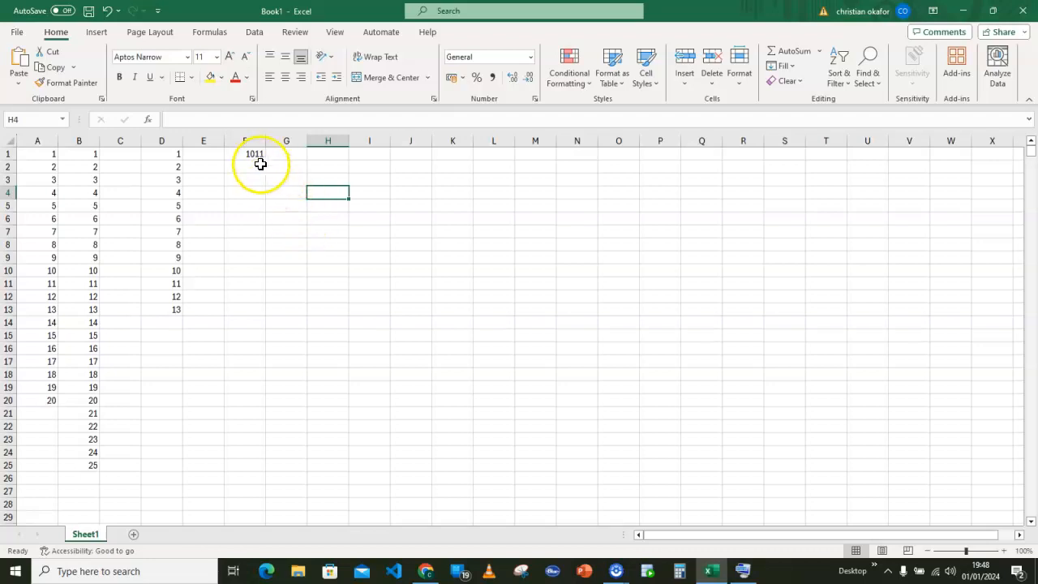
# - Using the on-screen keyboard, fill a linear series down column F from F1 with step value 1 and stop value 2000
pyautogui.click(250, 154)
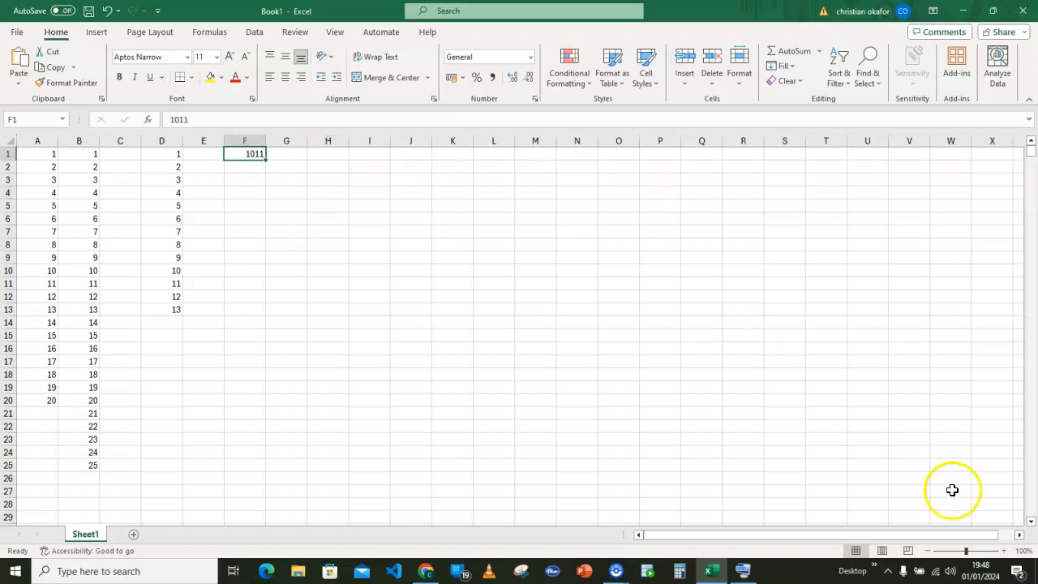
pyautogui.click(743, 571)
pyautogui.click(492, 428)
pyautogui.click(499, 334)
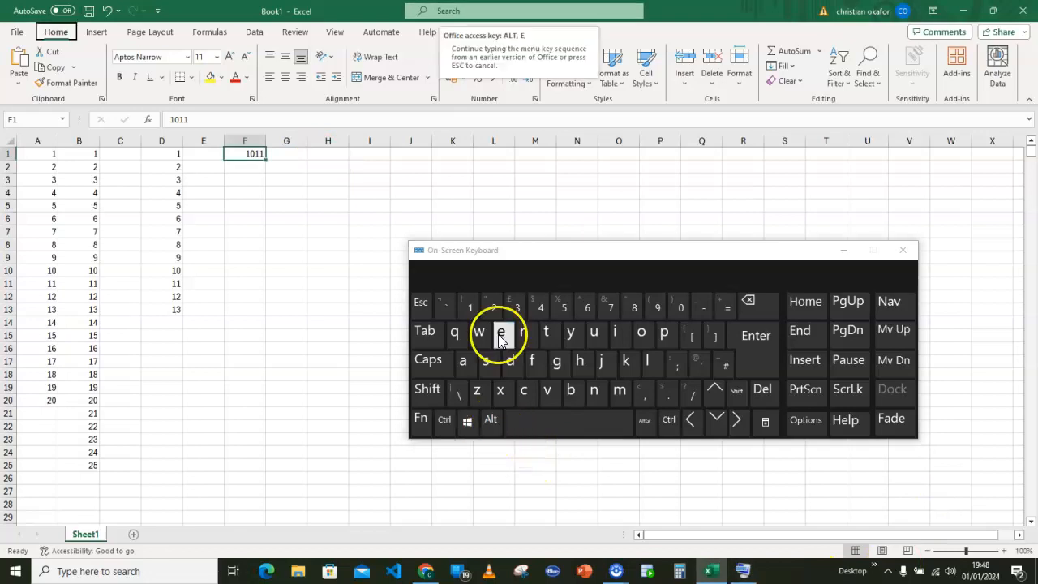
pyautogui.click(617, 337)
pyautogui.click(489, 362)
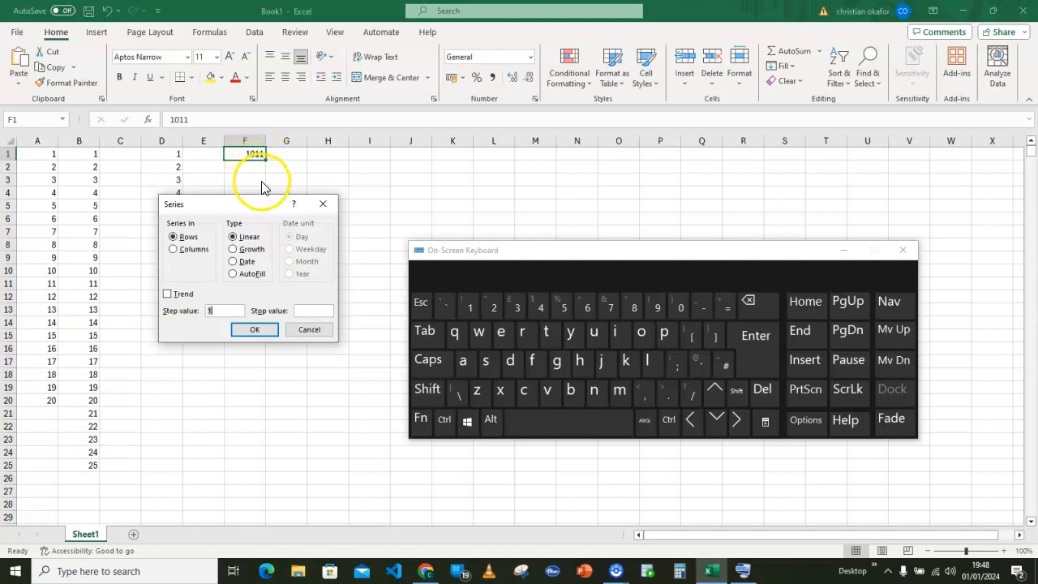
pyautogui.write('2')
pyautogui.click(309, 332)
pyautogui.write('000')
pyautogui.click(255, 330)
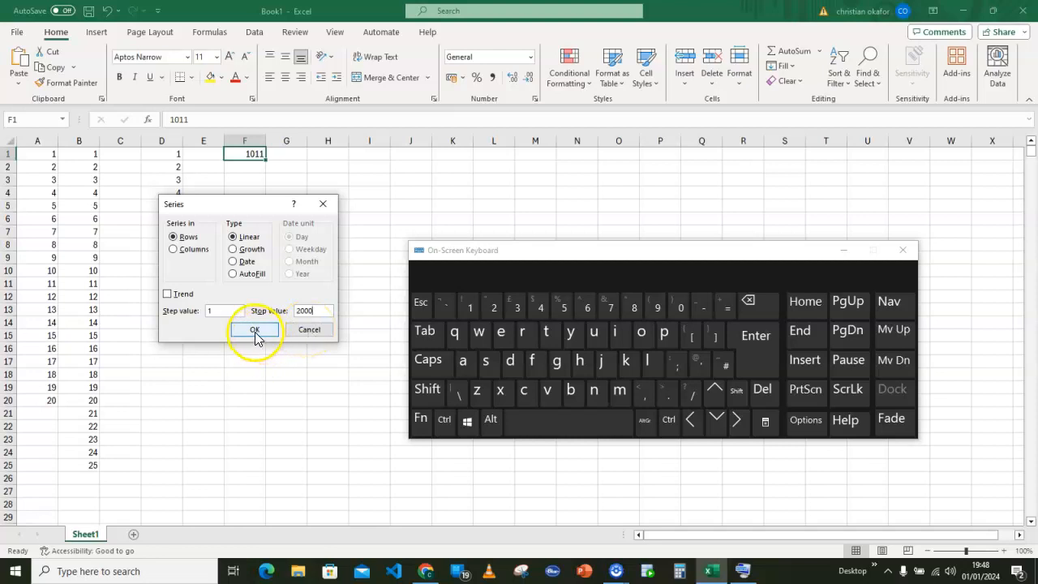
pyautogui.click(191, 254)
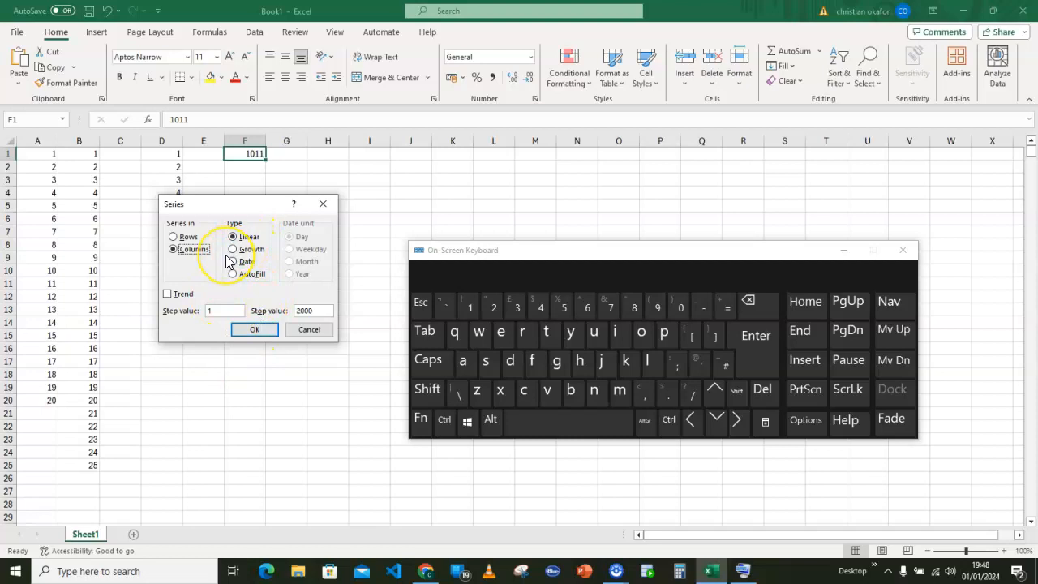
pyautogui.click(258, 330)
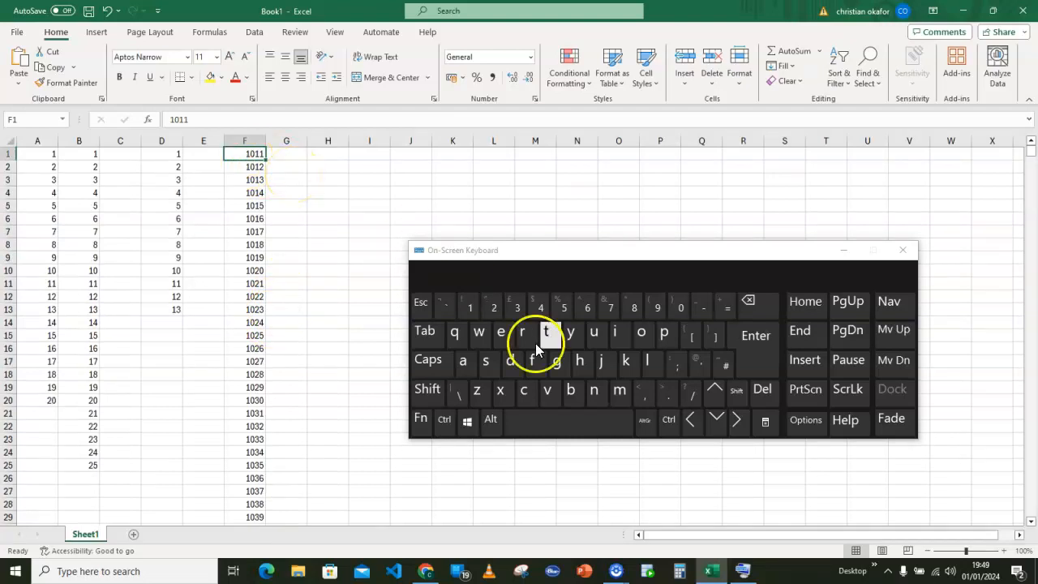
# - Jump to the last filled cell of column F with the on-screen keyboard and return to F1
pyautogui.click(445, 425)
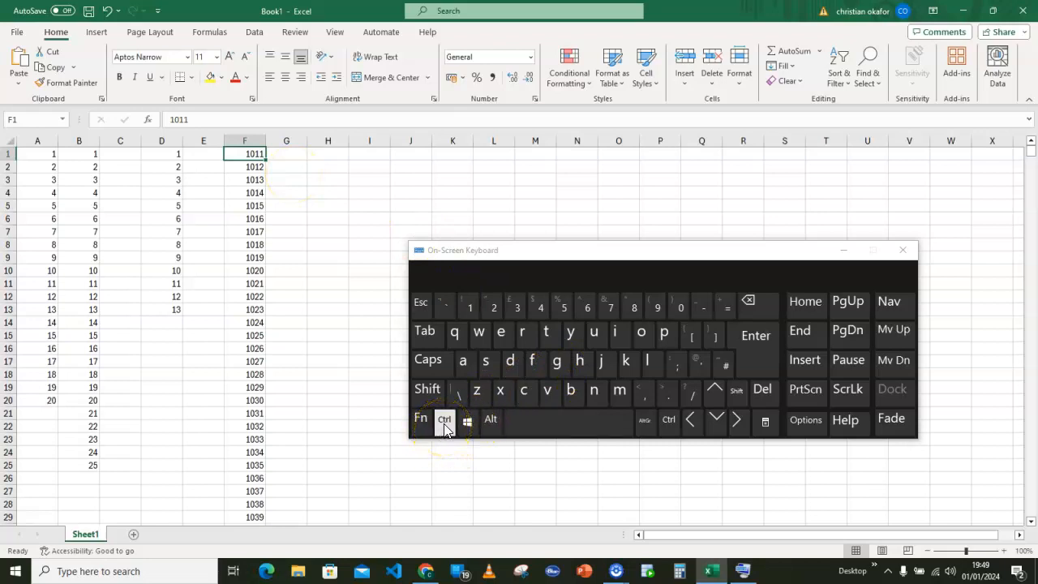
pyautogui.click(717, 426)
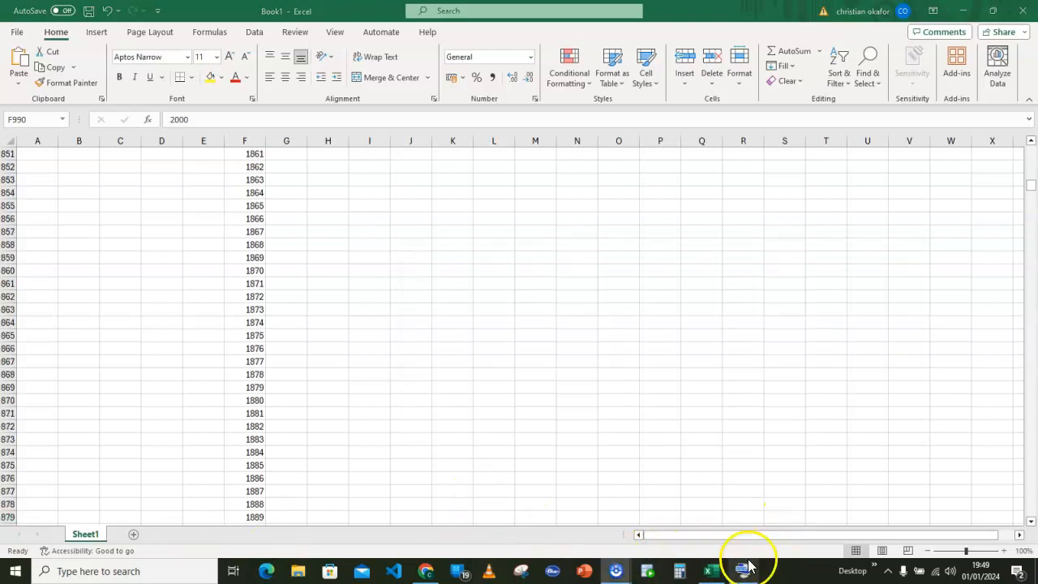
pyautogui.click(744, 569)
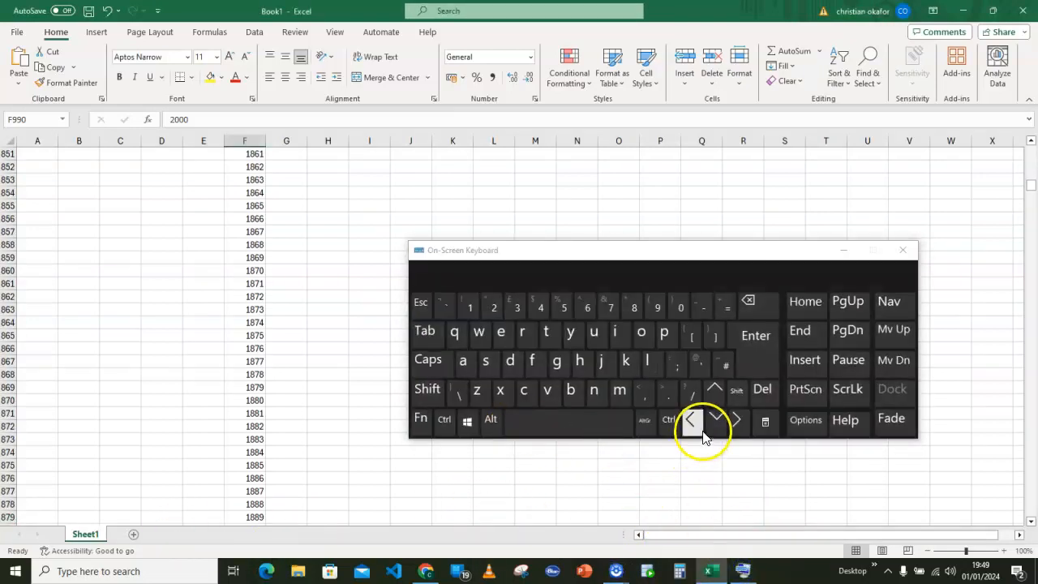
pyautogui.click(668, 420)
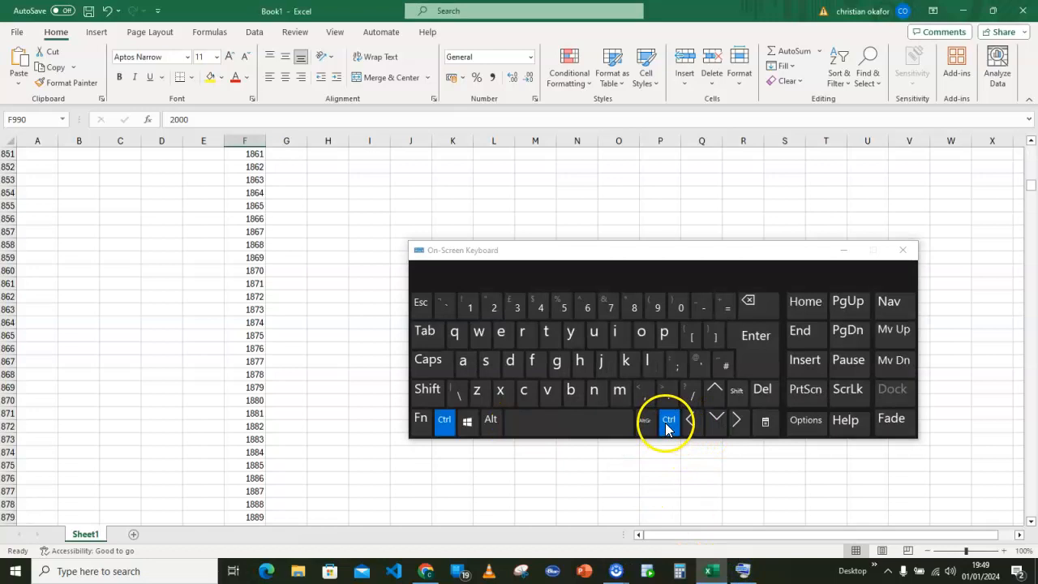
pyautogui.click(715, 395)
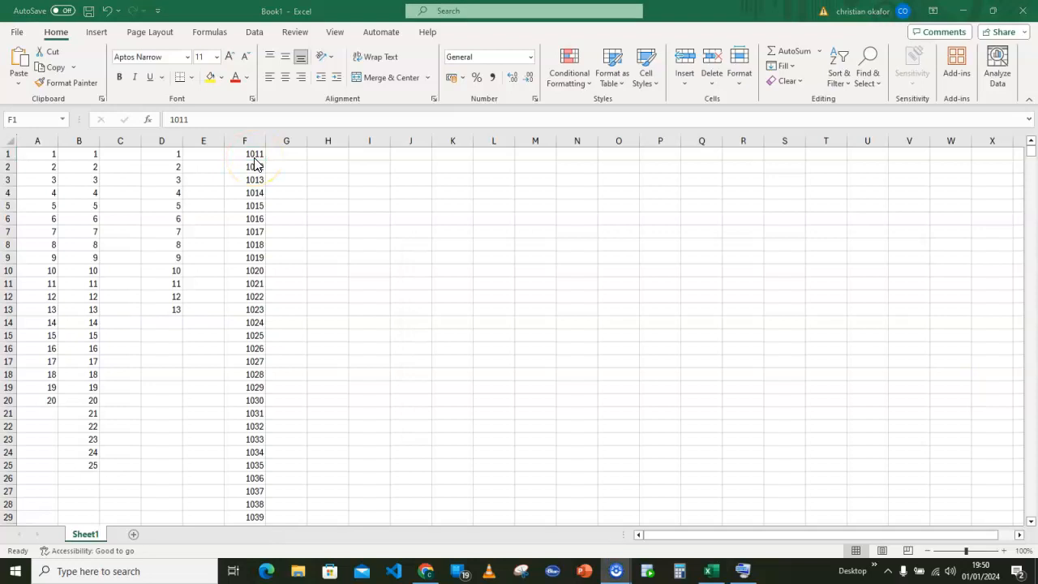
# - Enter 1022 in cell I1 as the starting number of a new series
pyautogui.click(259, 163)
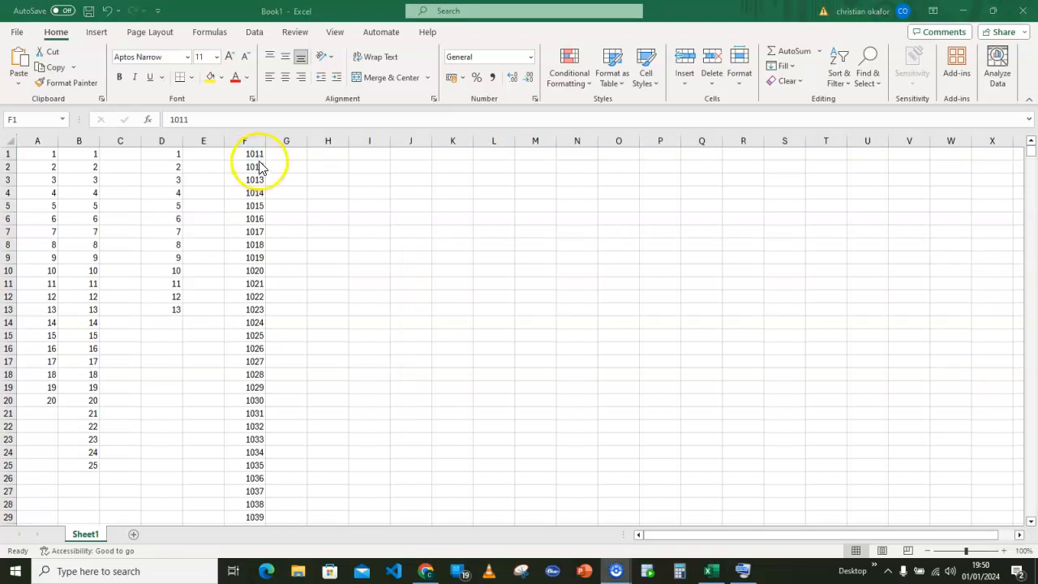
pyautogui.click(369, 154)
pyautogui.write('1022')
pyautogui.click(453, 257)
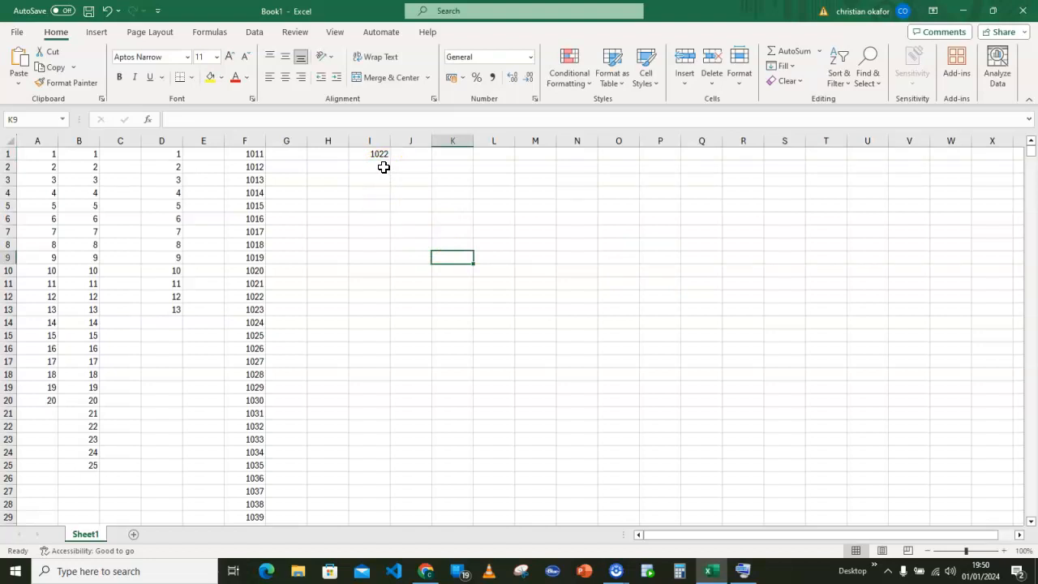
pyautogui.click(382, 155)
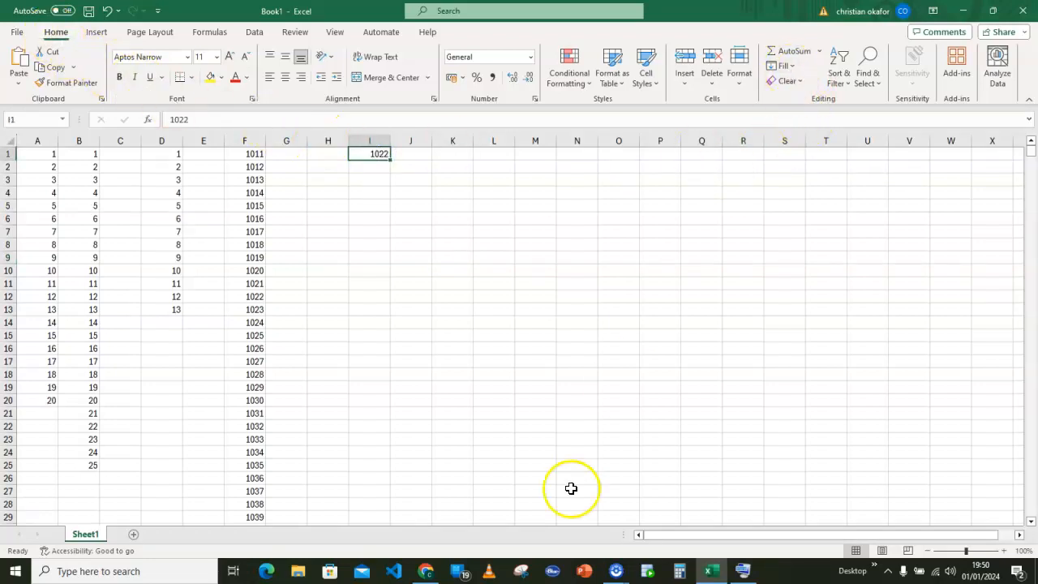
pyautogui.click(742, 574)
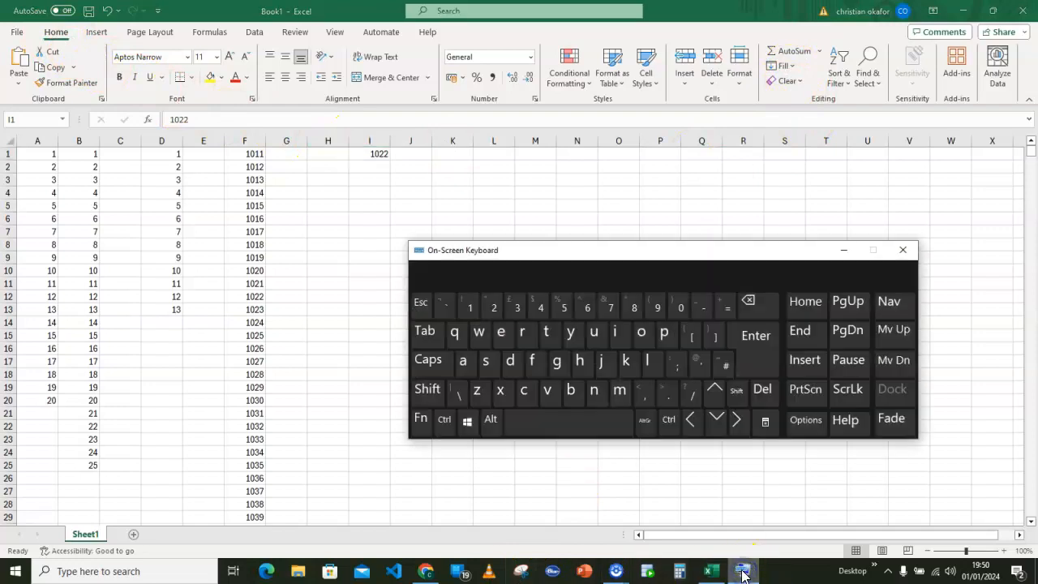
pyautogui.click(490, 420)
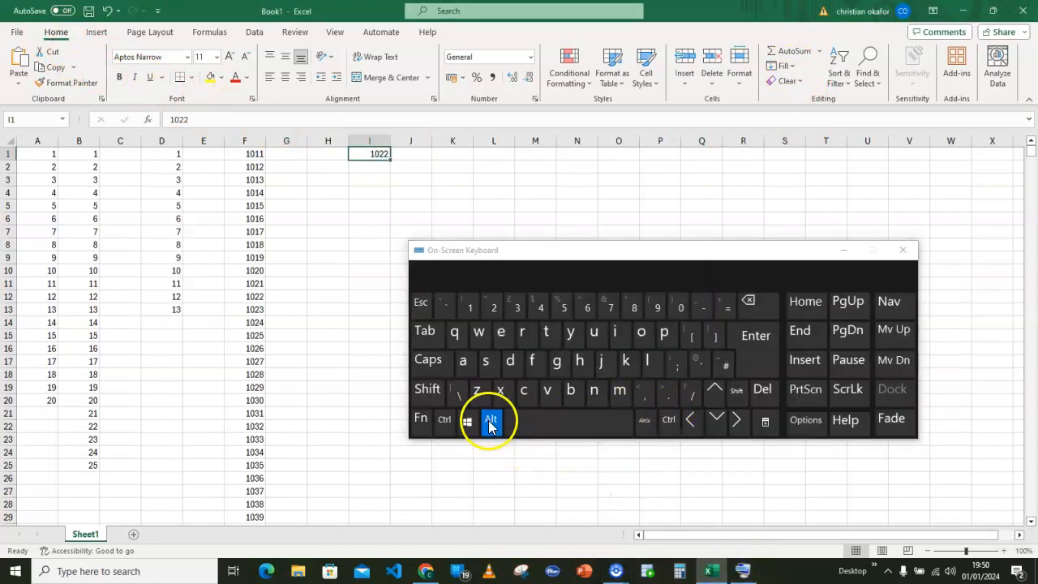
pyautogui.click(501, 339)
pyautogui.click(615, 335)
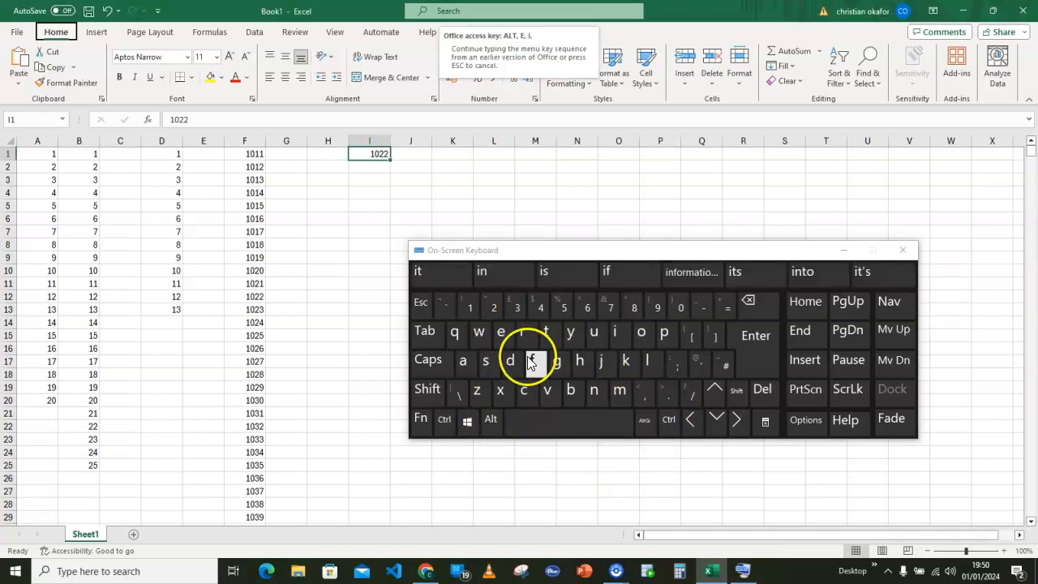
pyautogui.click(484, 364)
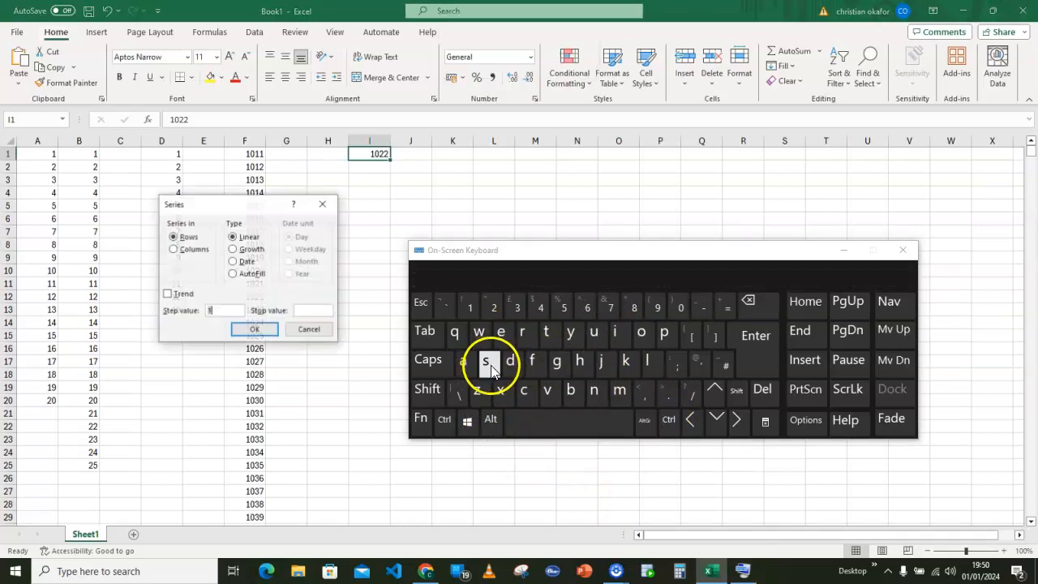
pyautogui.click(839, 254)
pyautogui.moveTo(258, 214); pyautogui.dragTo(590, 209)
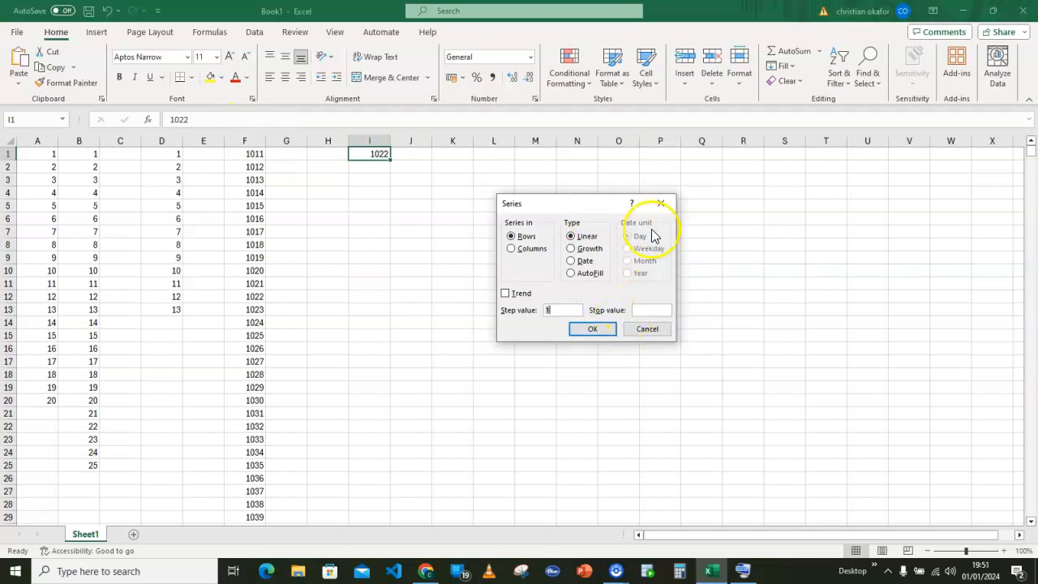
pyautogui.click(661, 203)
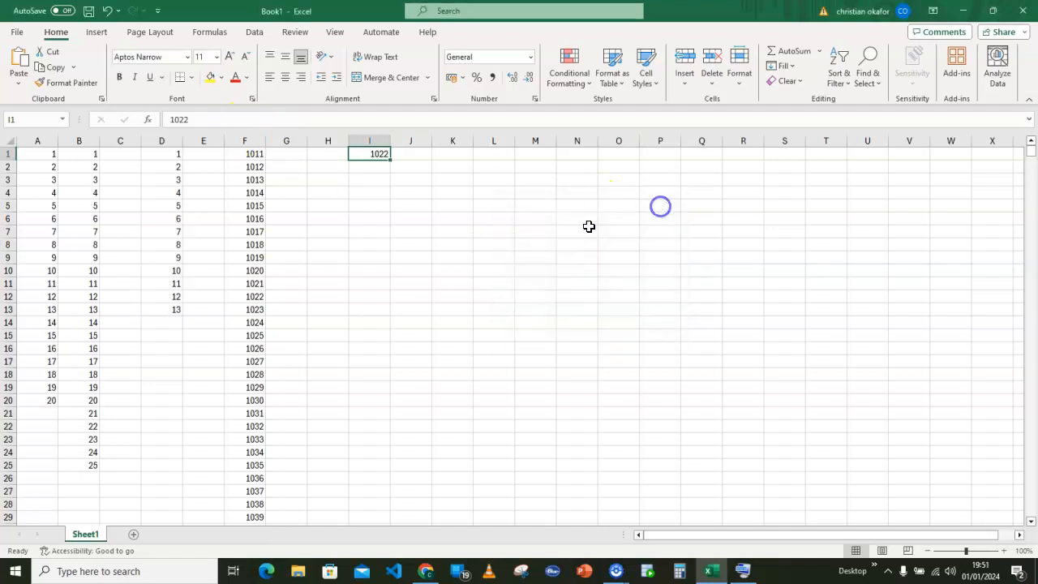
# - Show the on-screen keyboard and use it to select the whole of column I from cell I1
pyautogui.click(740, 571)
pyautogui.click(373, 154)
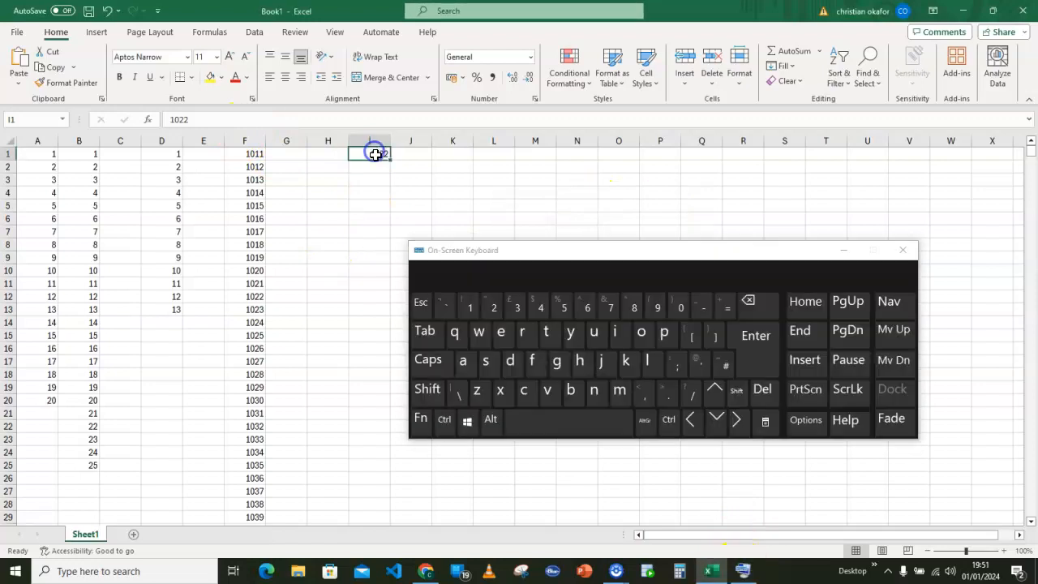
pyautogui.click(446, 421)
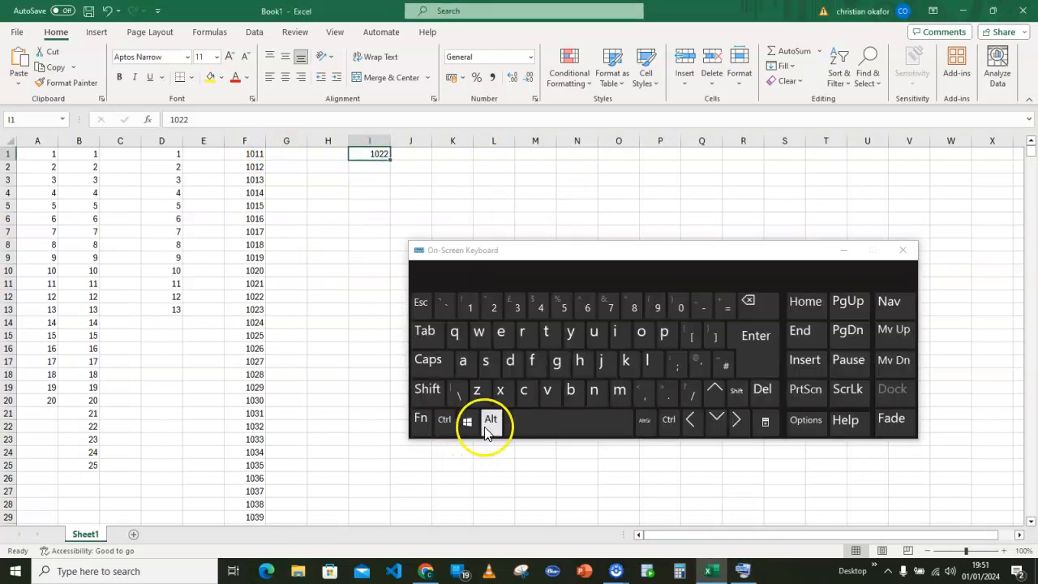
pyautogui.click(536, 430)
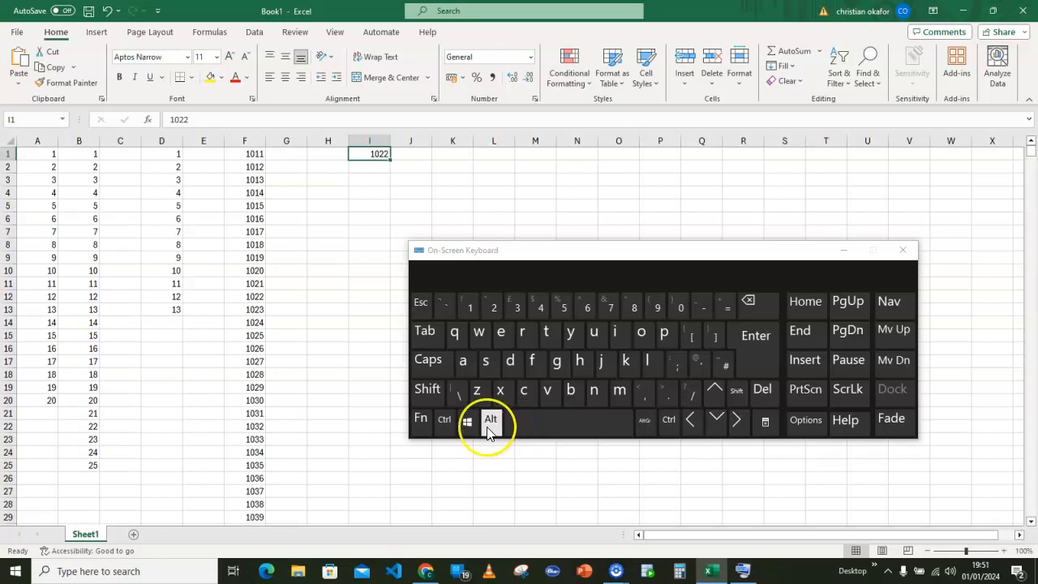
pyautogui.click(444, 421)
pyautogui.click(472, 420)
pyautogui.click(542, 421)
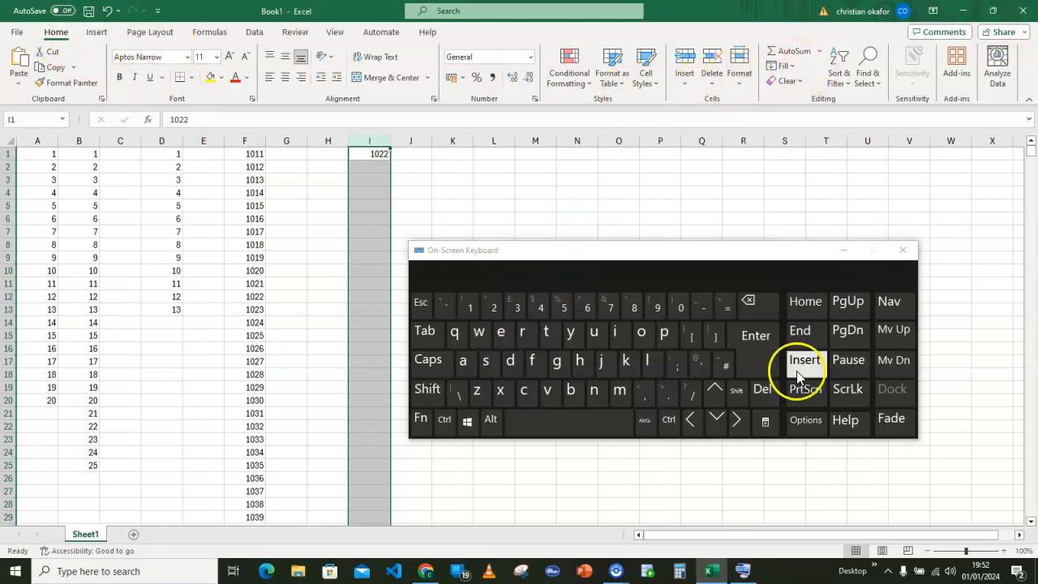
# - Fill the selected column I with a linear column series at step value 1 and stop value 10000, opening the Series dialog through the on-screen keyboard
pyautogui.click(489, 422)
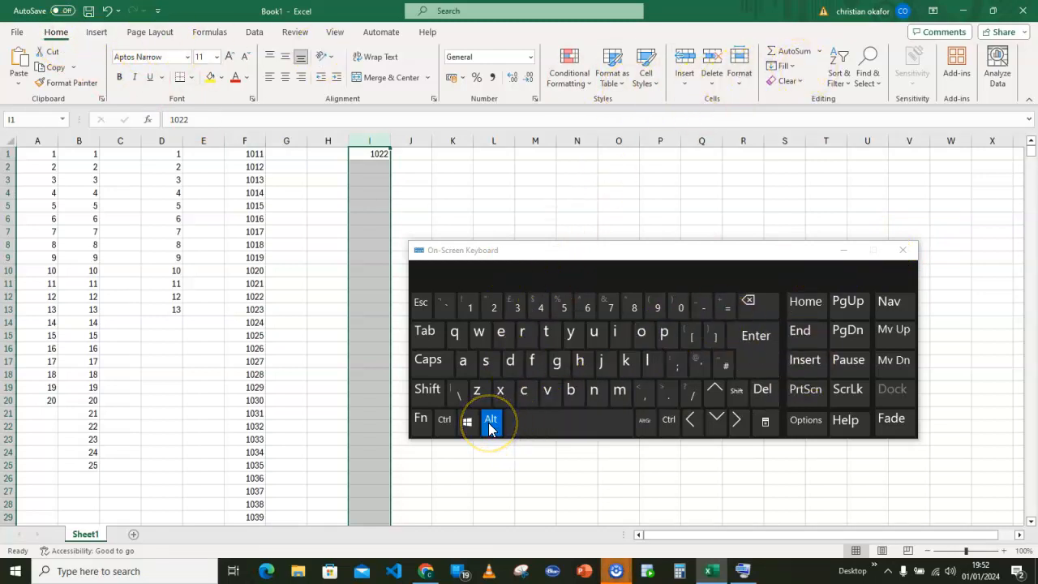
pyautogui.click(500, 334)
pyautogui.click(615, 332)
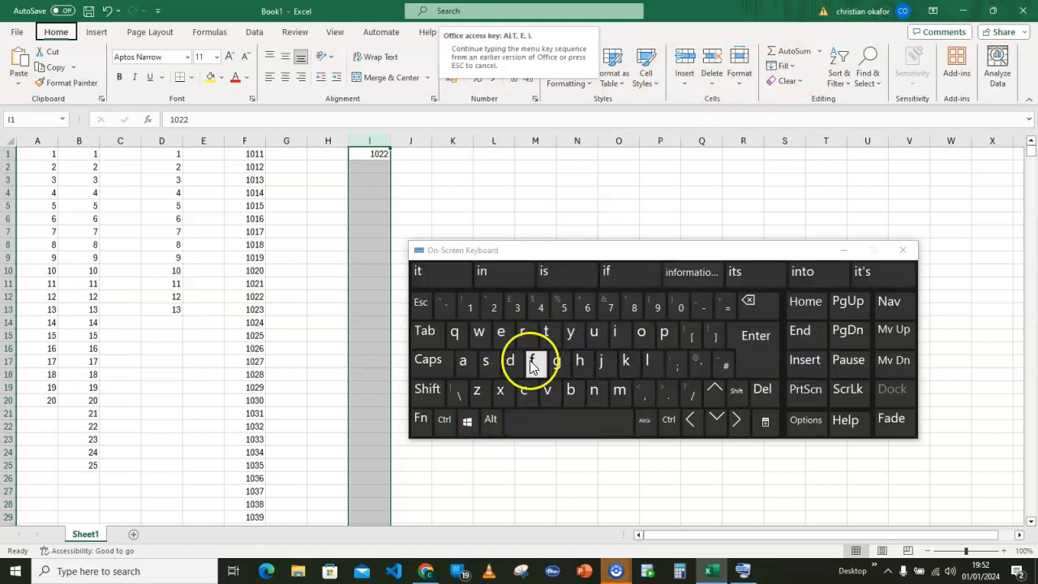
pyautogui.click(486, 364)
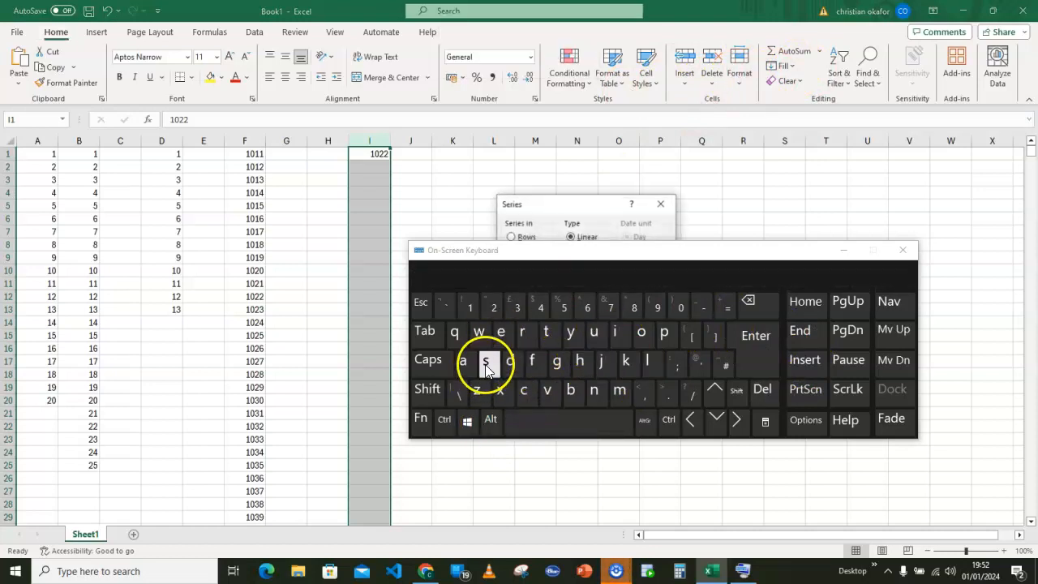
pyautogui.click(844, 251)
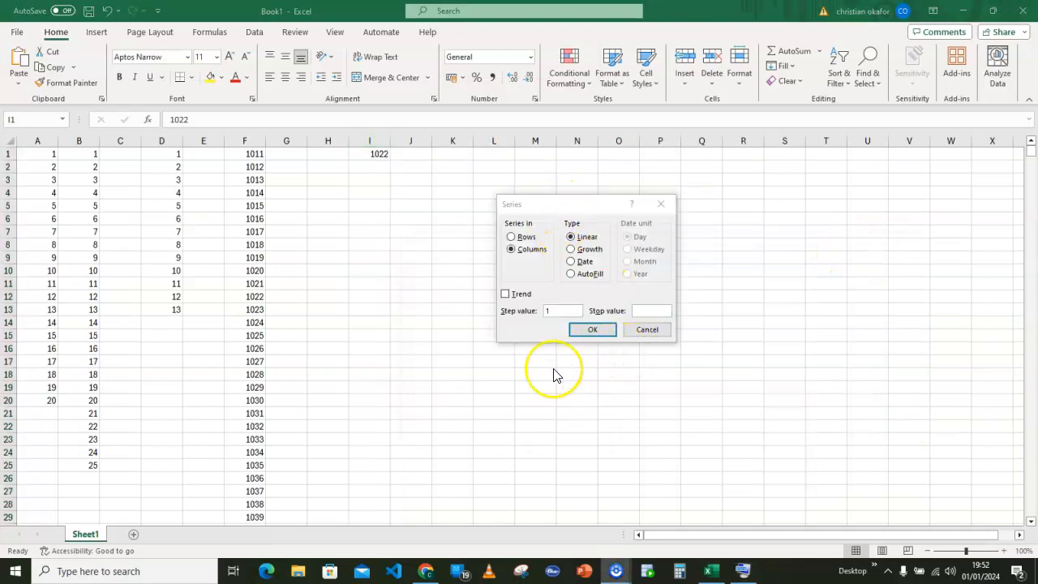
pyautogui.click(493, 388)
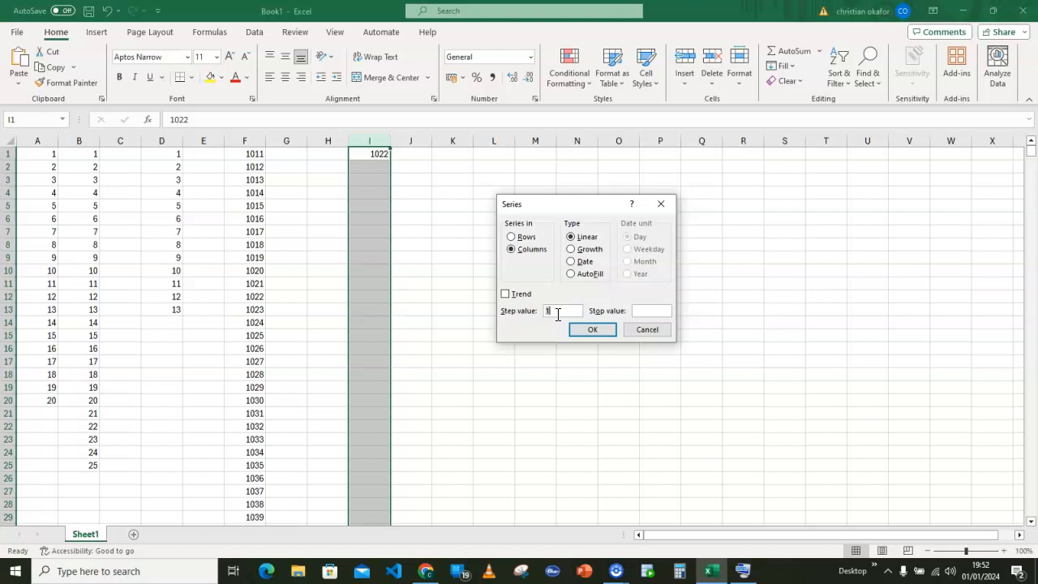
pyautogui.click(641, 311)
pyautogui.write('10000')
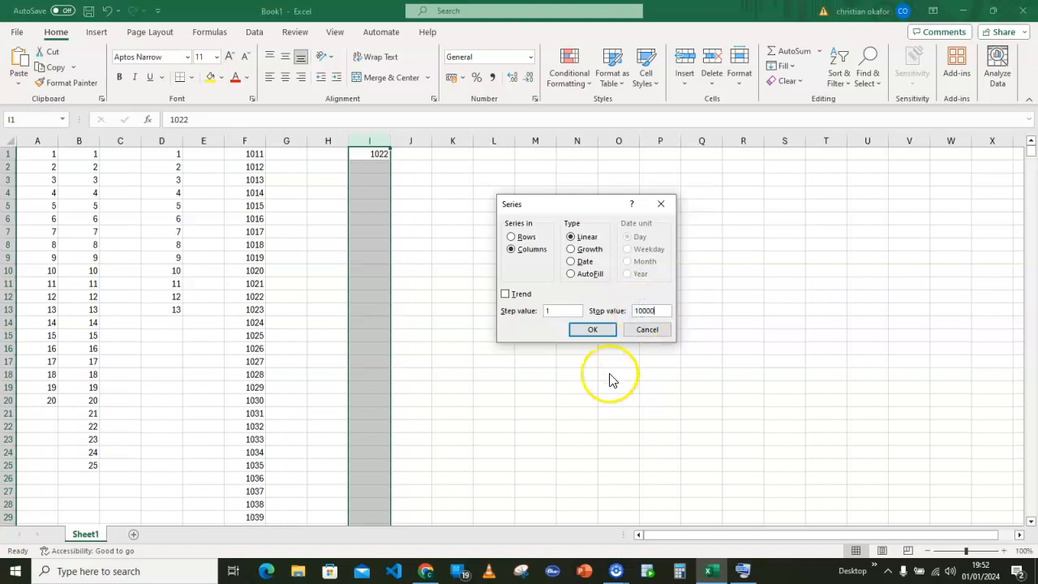
pyautogui.click(596, 331)
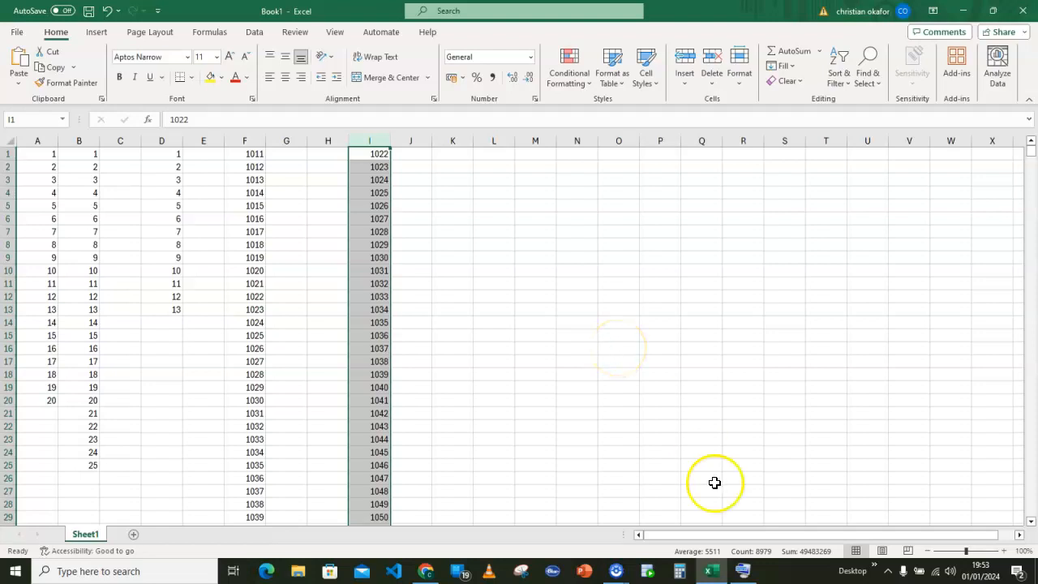
# - Use the on-screen keyboard to jump to the end of the series in column I and back to I1
pyautogui.click(742, 571)
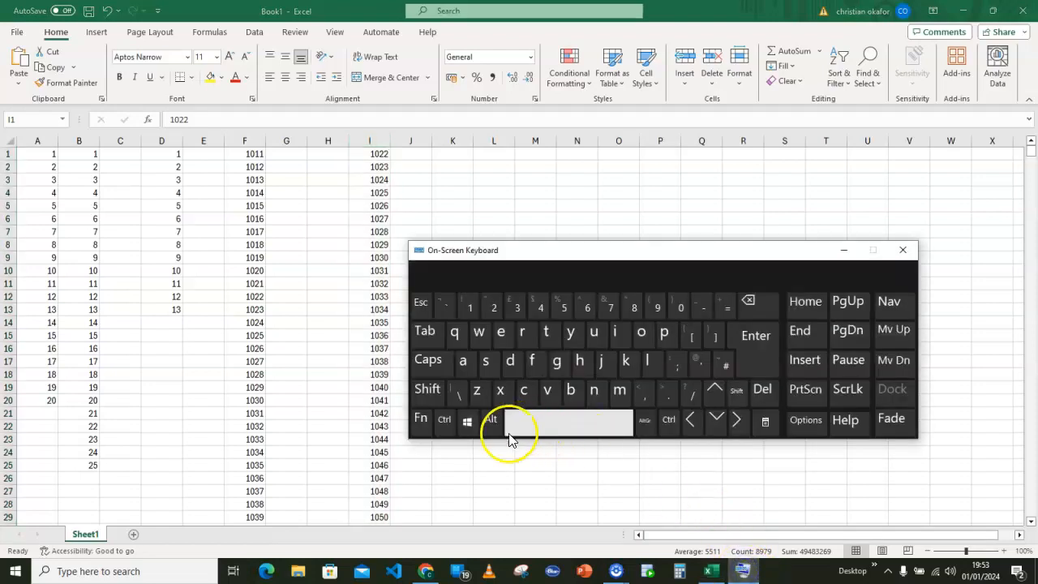
pyautogui.click(451, 430)
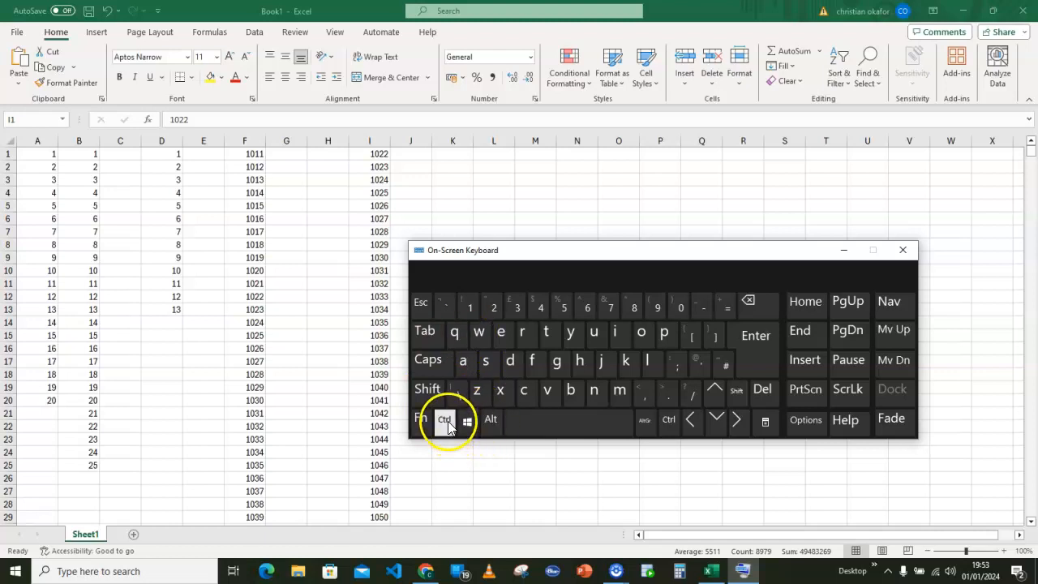
pyautogui.click(717, 420)
pyautogui.click(389, 396)
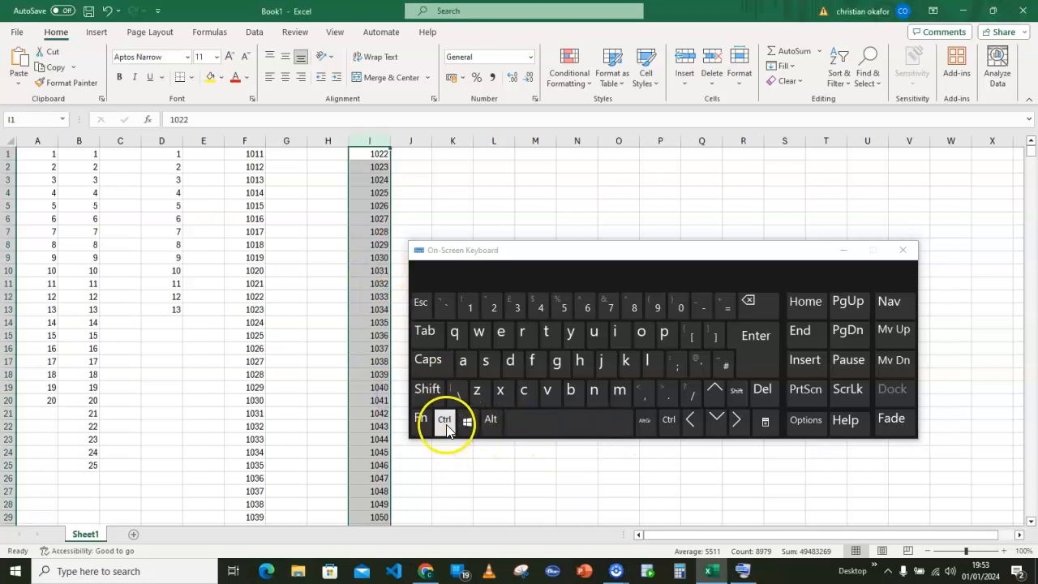
pyautogui.click(447, 422)
pyautogui.click(715, 422)
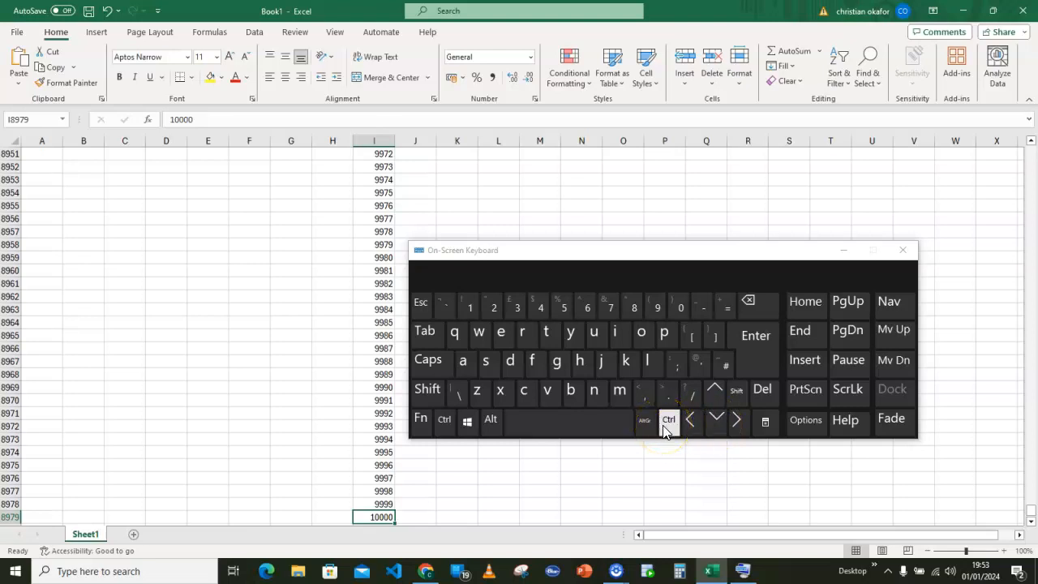
pyautogui.click(672, 422)
pyautogui.click(715, 391)
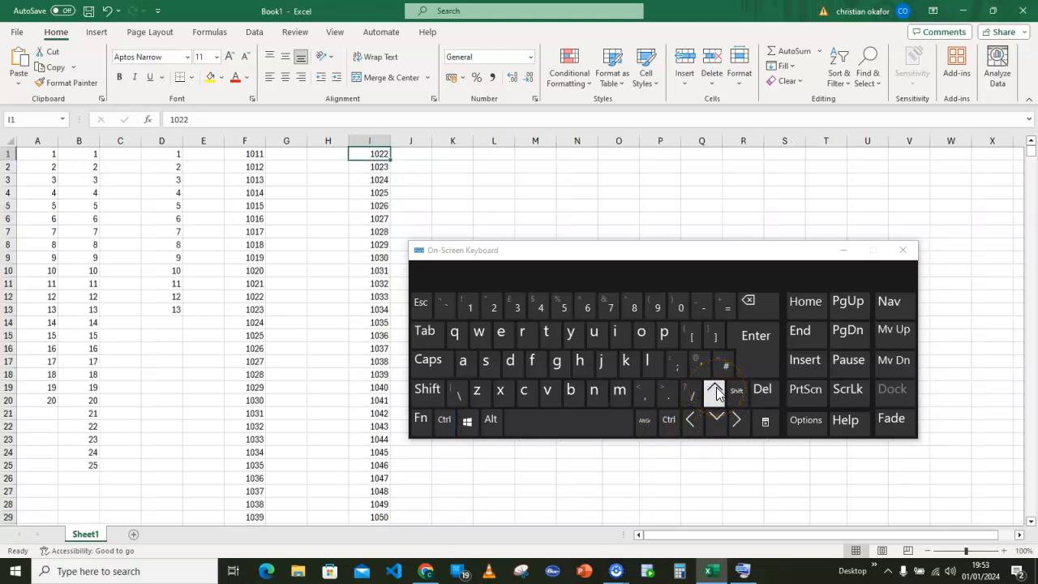